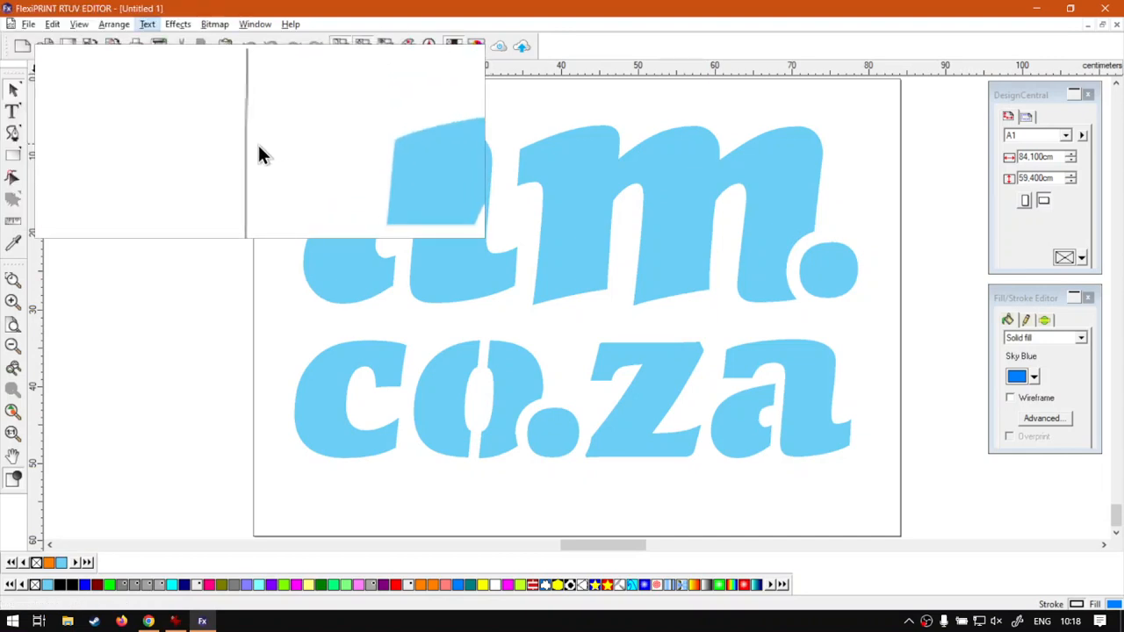
Activate the Text tool and return to the Select tool
key("alt+t")
key("Escape")
key("Escape")
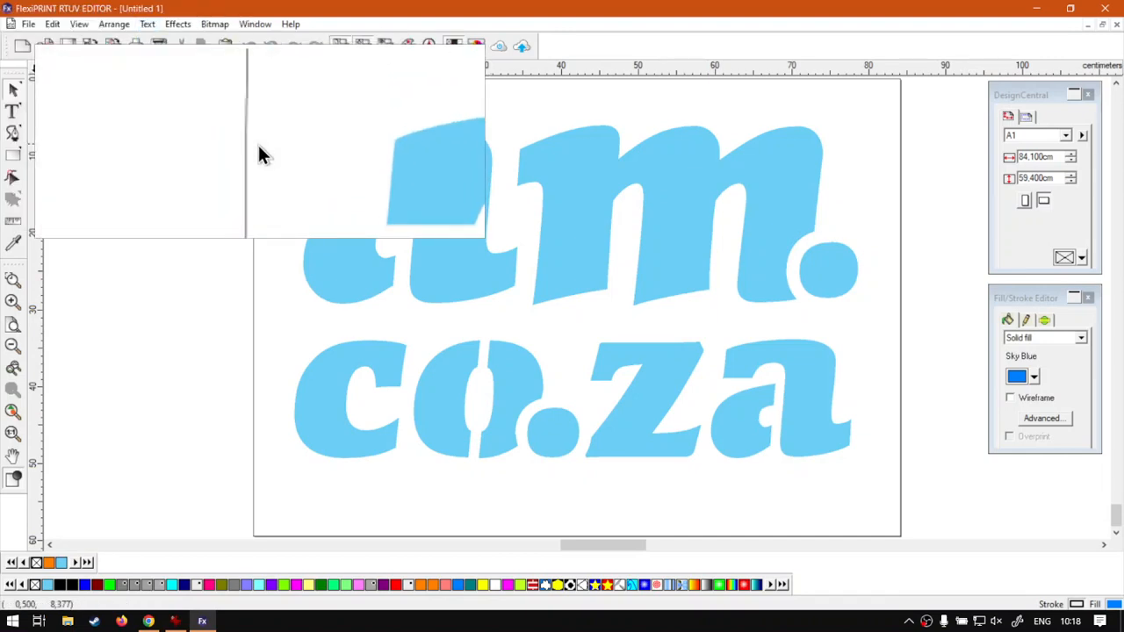
key("t")
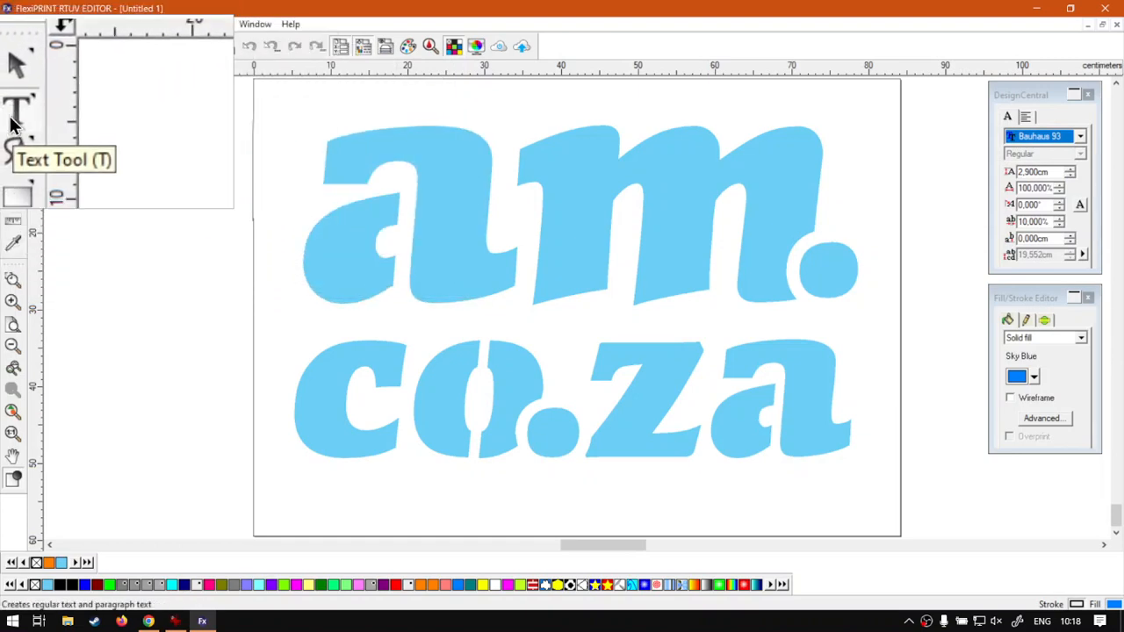
left_click(17, 68)
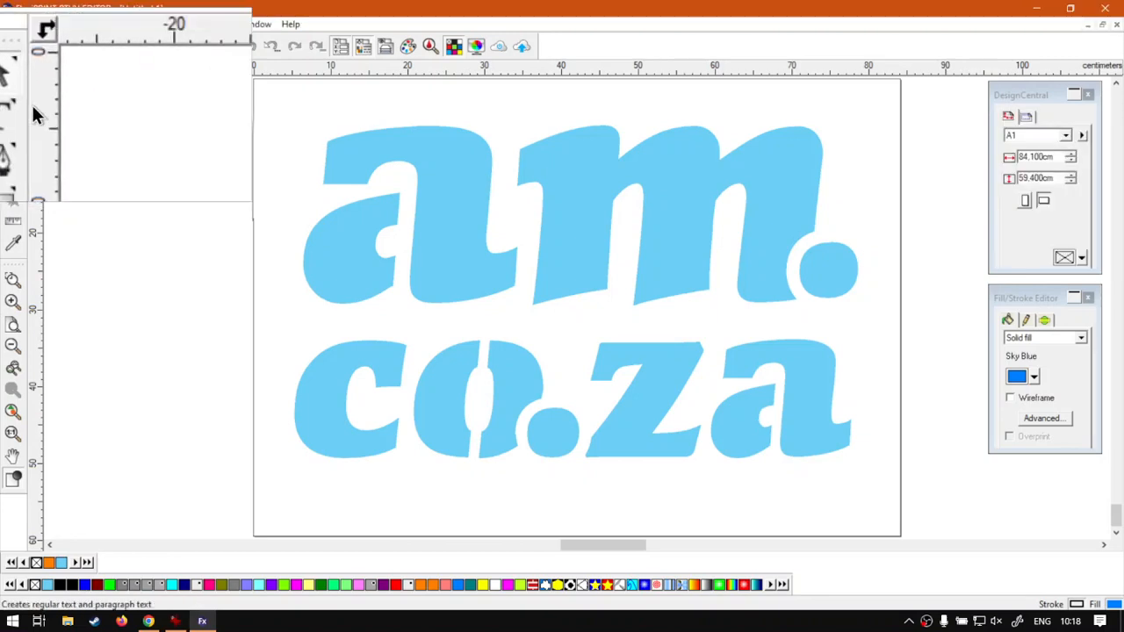
Hide and show the Fill/Stroke Editor repeatedly, leaving it displayed
left_click(367, 47)
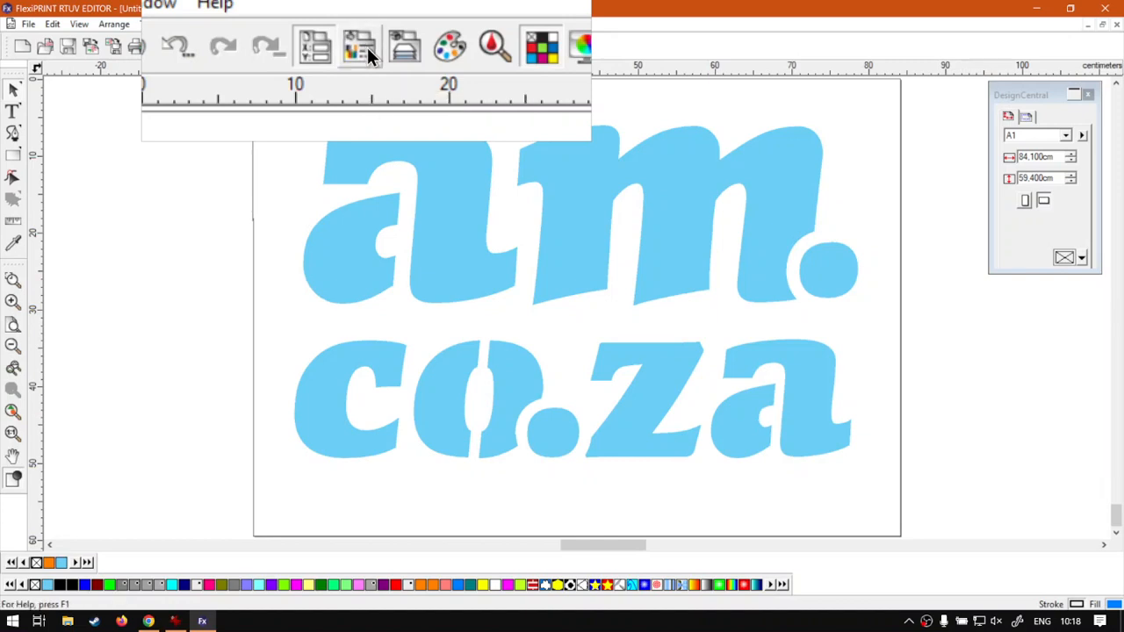
left_click(367, 47)
left_click(367, 47)
left_click(367, 48)
left_click(367, 47)
left_click(367, 48)
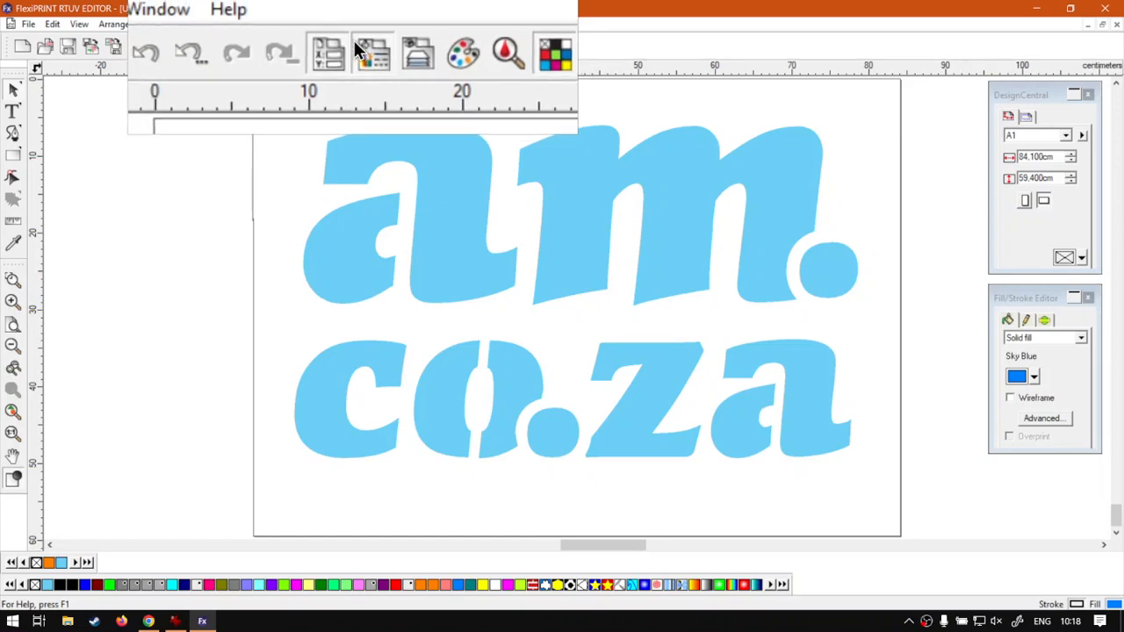
left_click(29, 26)
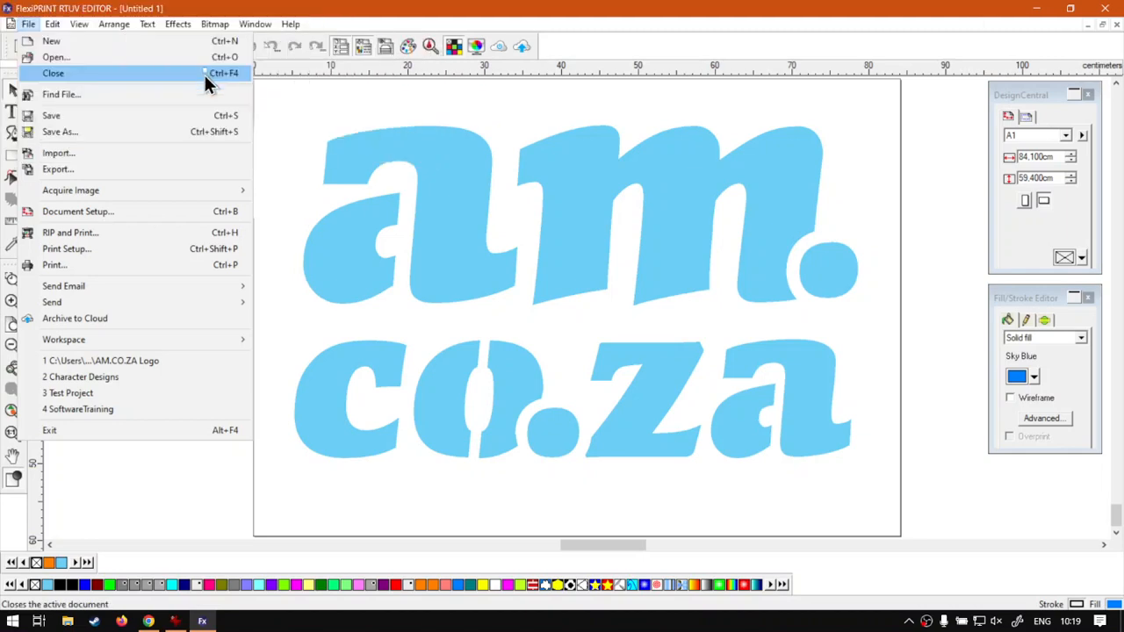
left_click(329, 28)
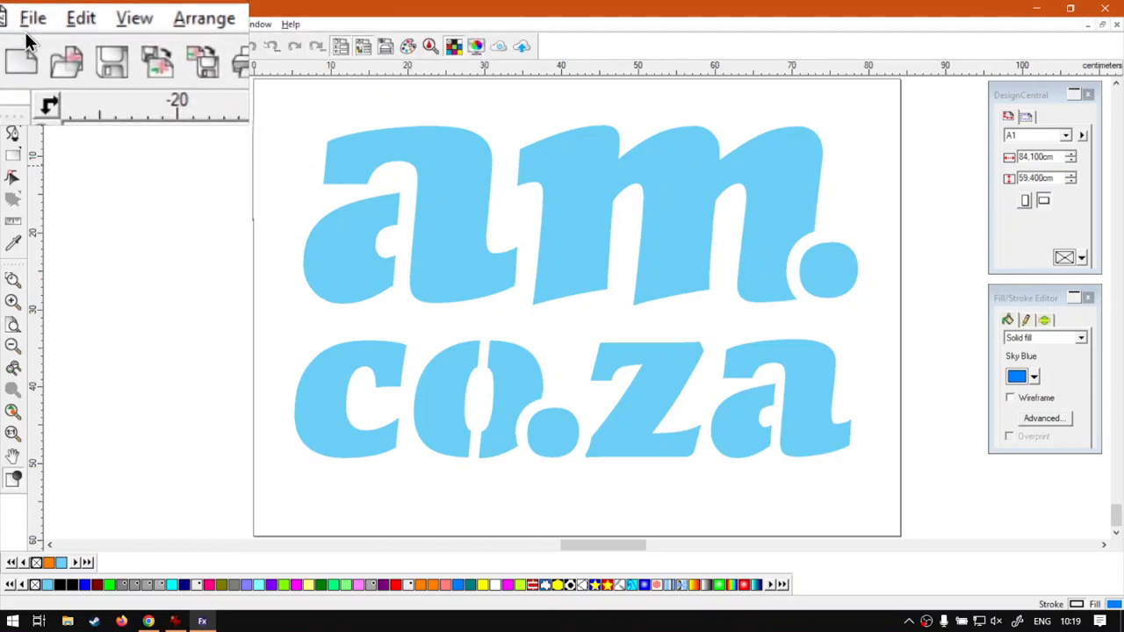
left_click(26, 32)
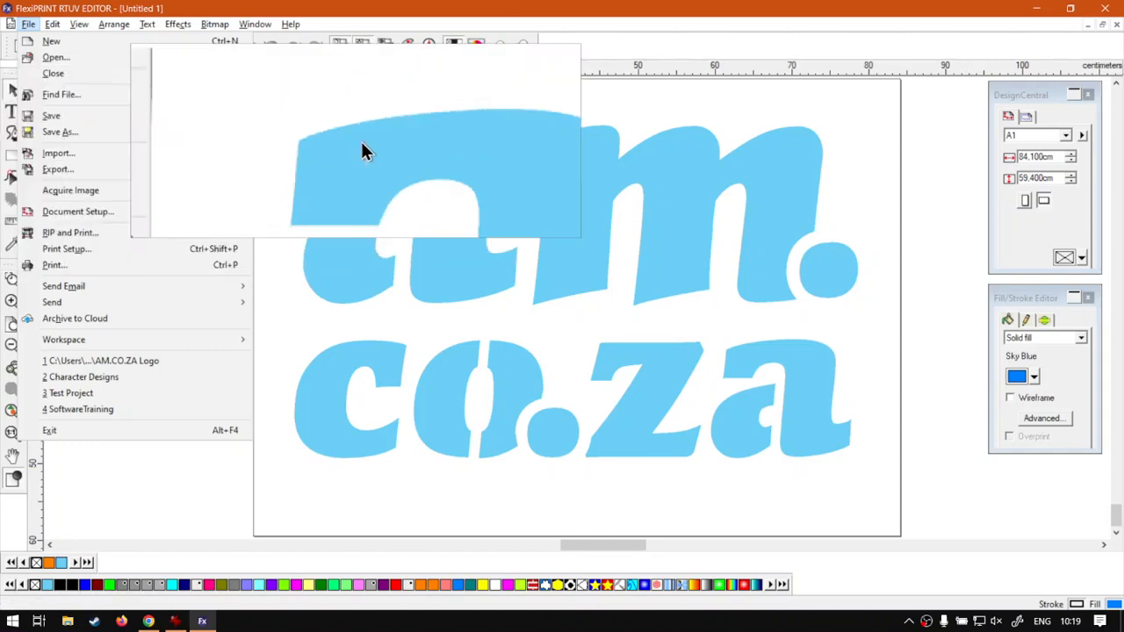
left_click(362, 103)
left_click(138, 132)
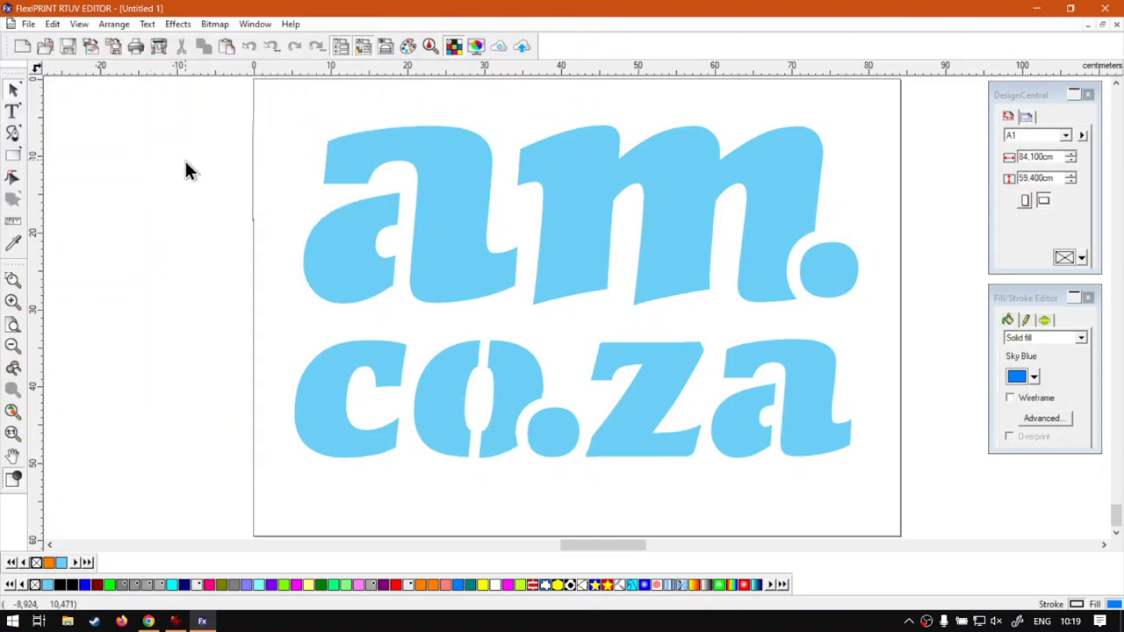
Start closing the Untitled 1 document and cancel at the save prompt
key("alt+f")
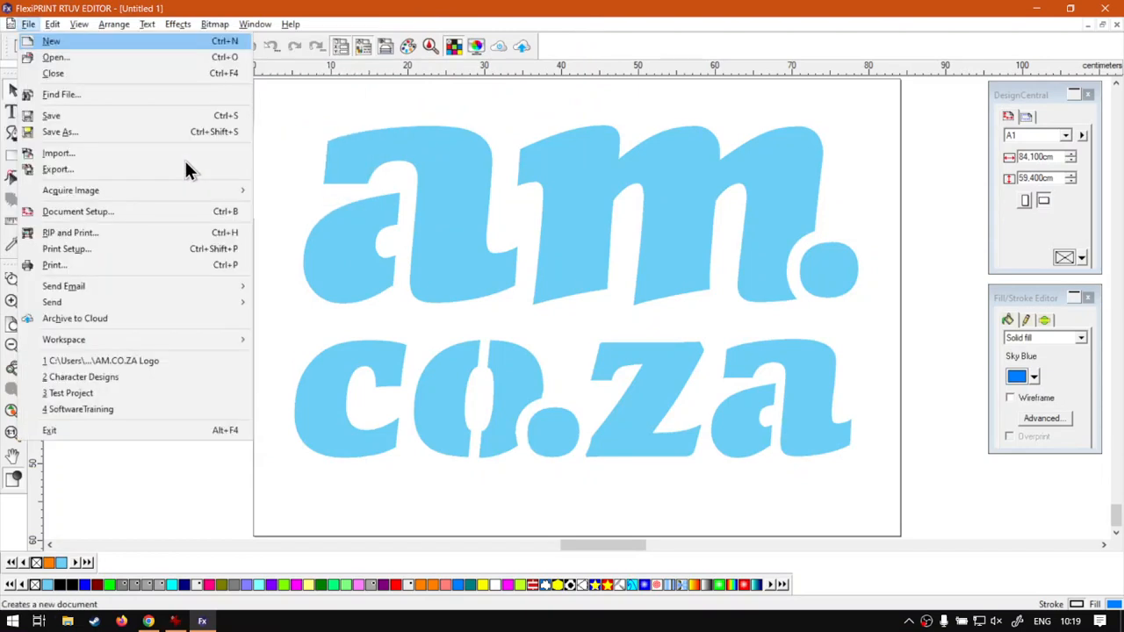
key("c")
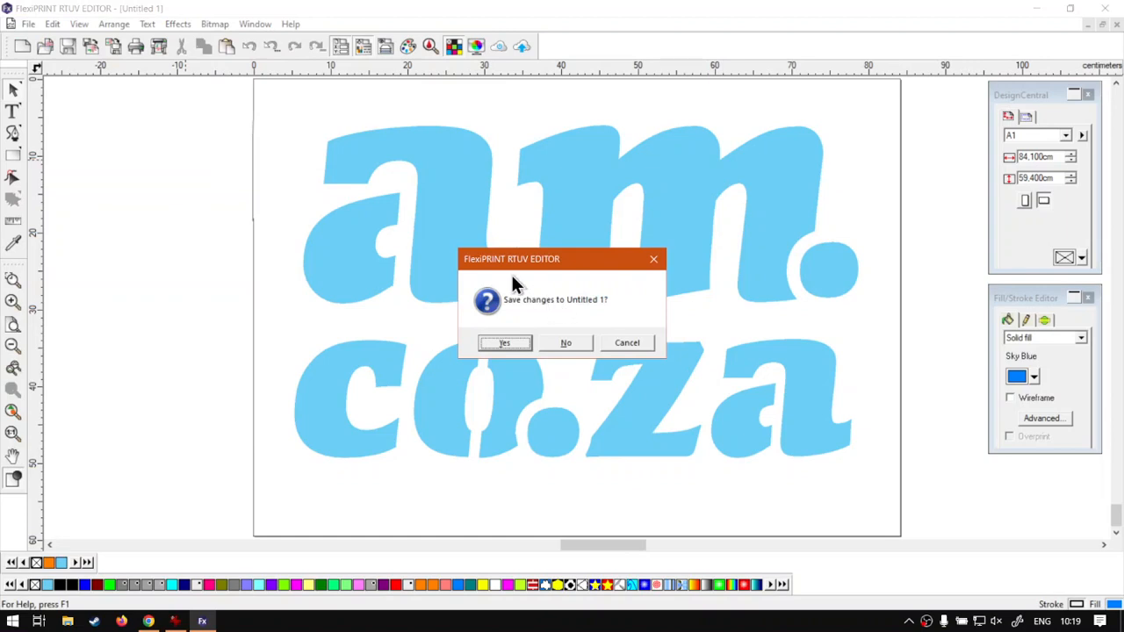
left_click(627, 343)
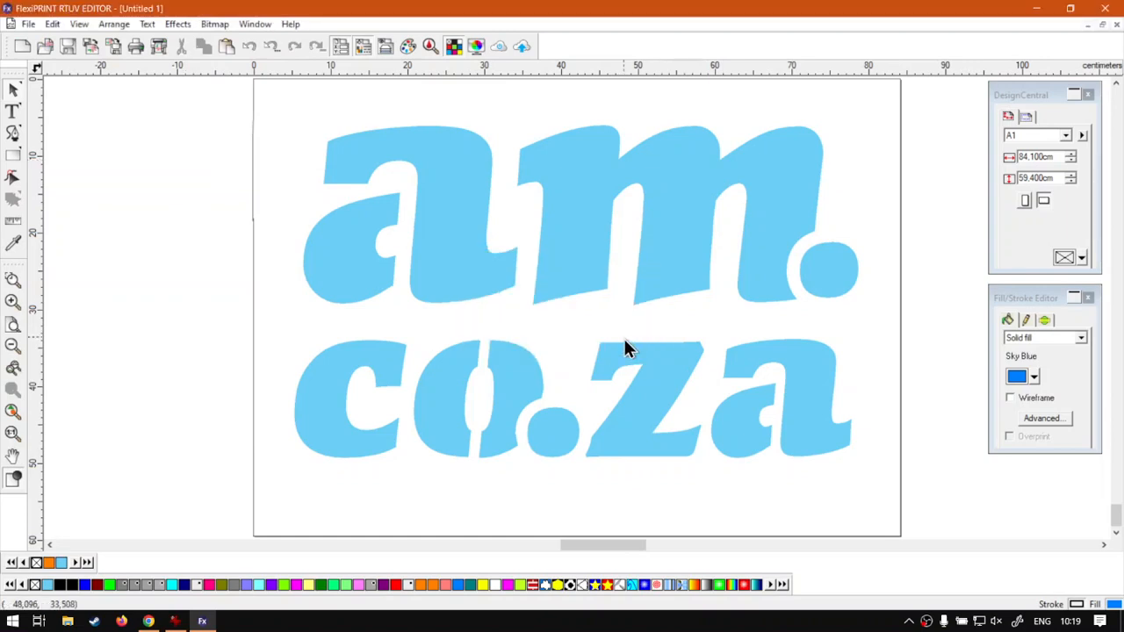
Bring up the Export dialog for the document and cancel it without exporting
left_click(26, 25)
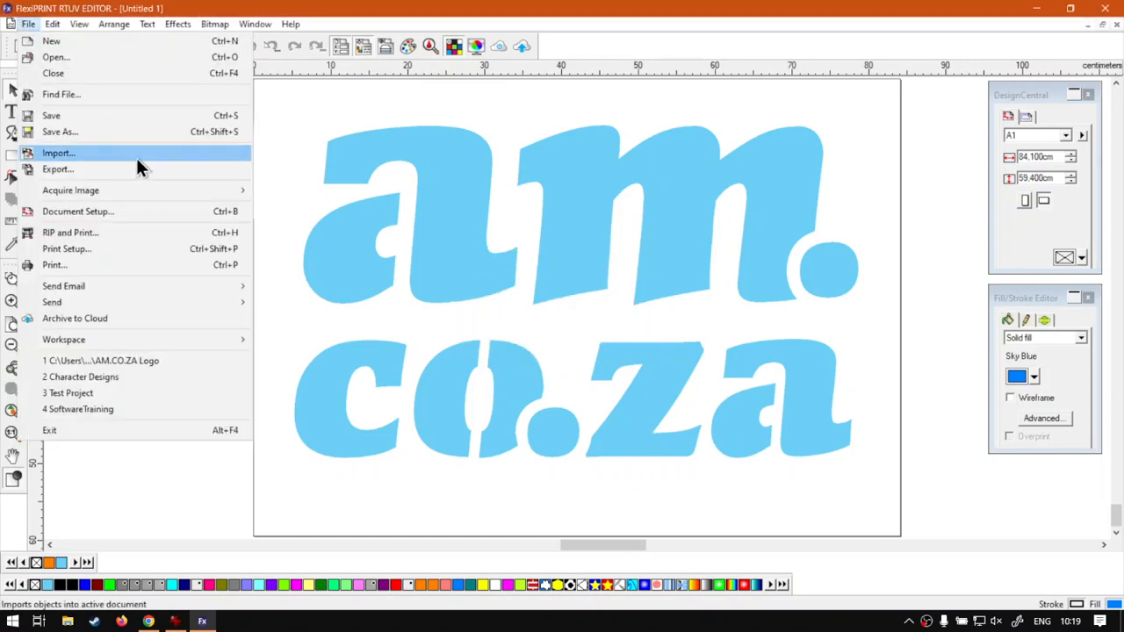
left_click(320, 312)
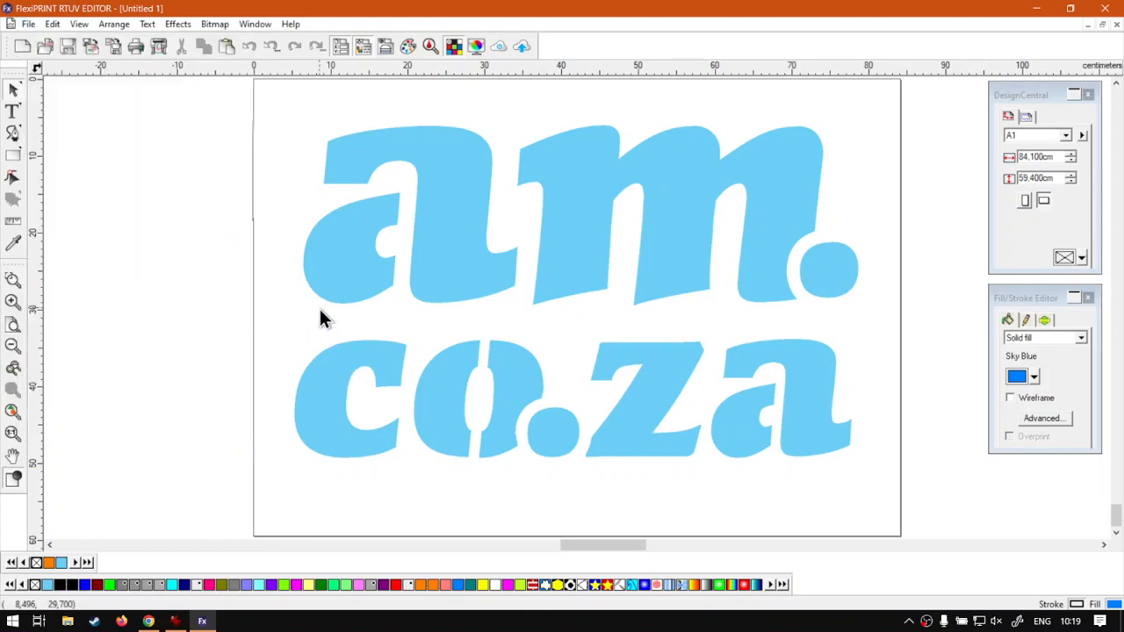
key("alt+f")
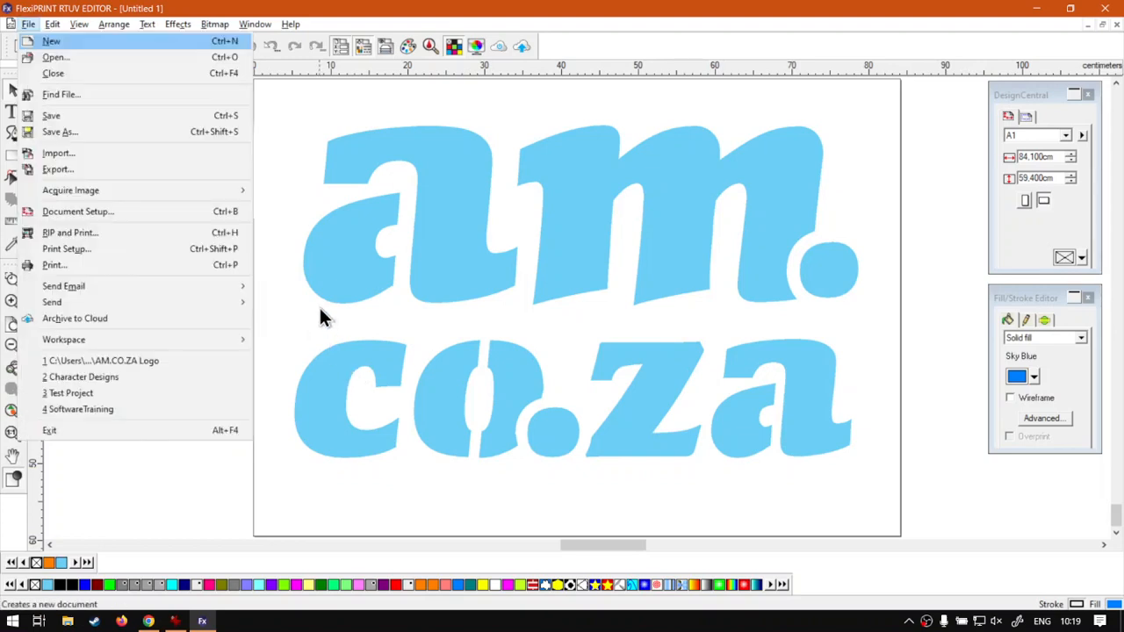
key("e")
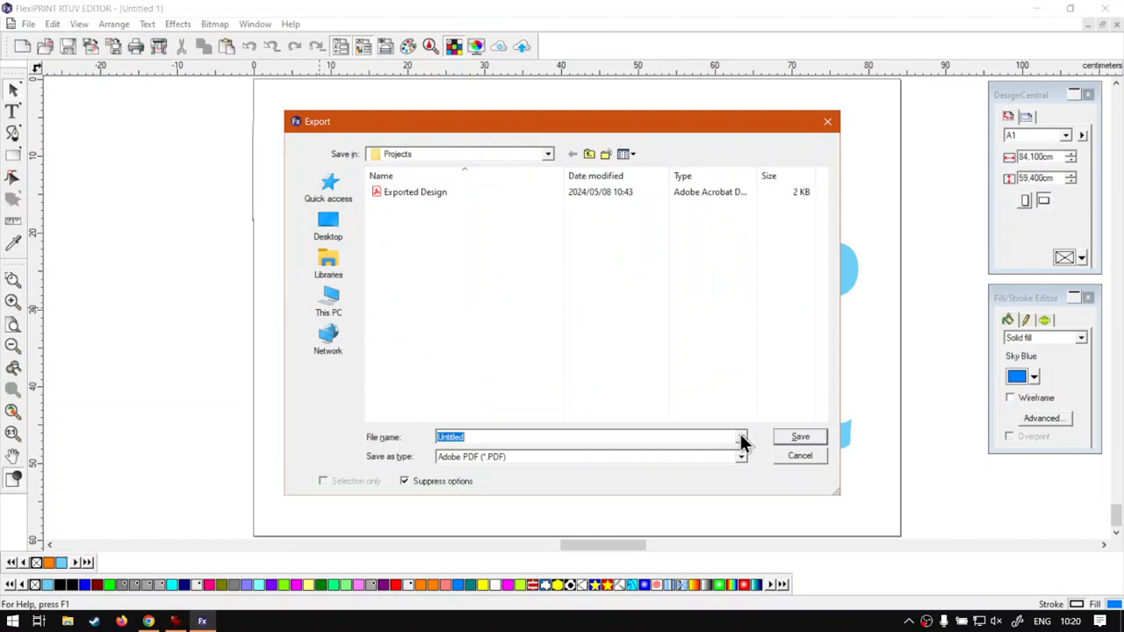
left_click(801, 457)
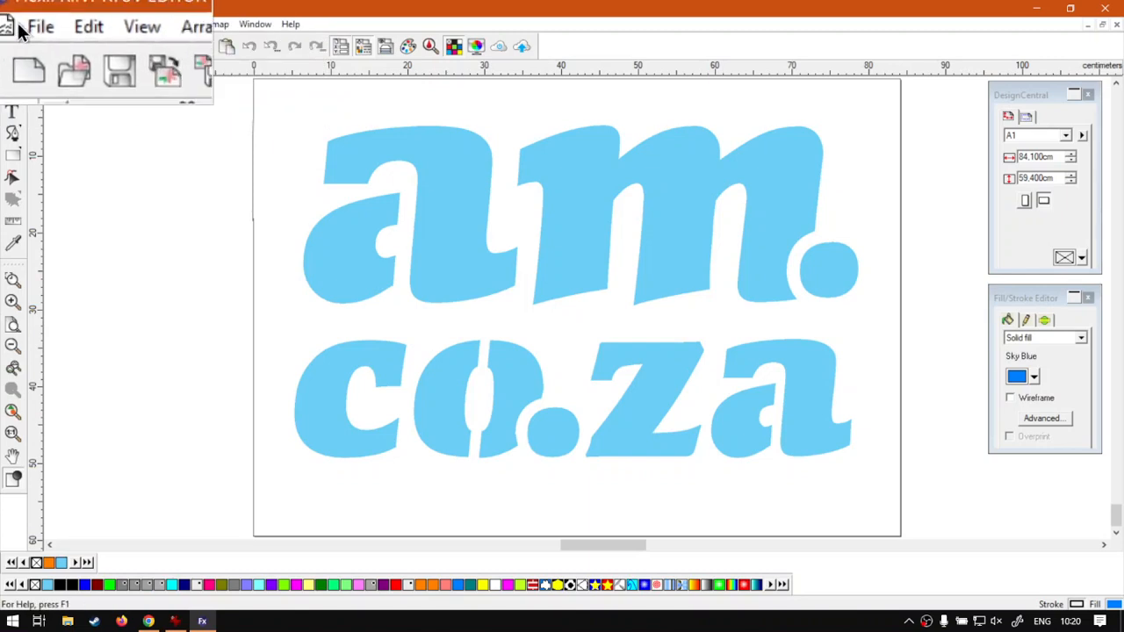
left_click(27, 25)
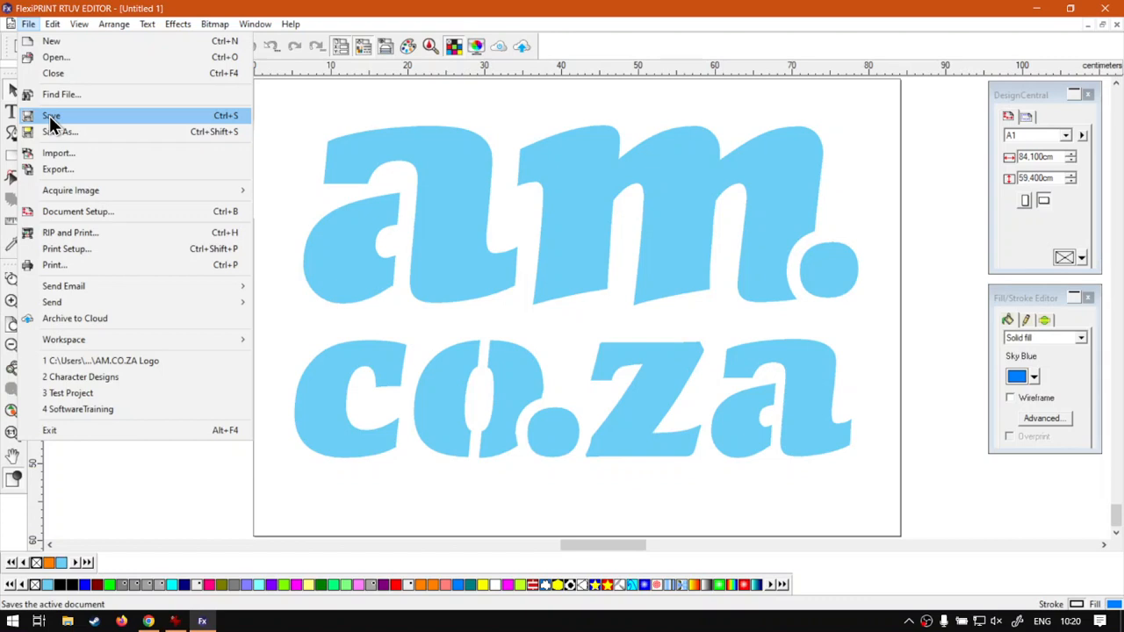
left_click(48, 25)
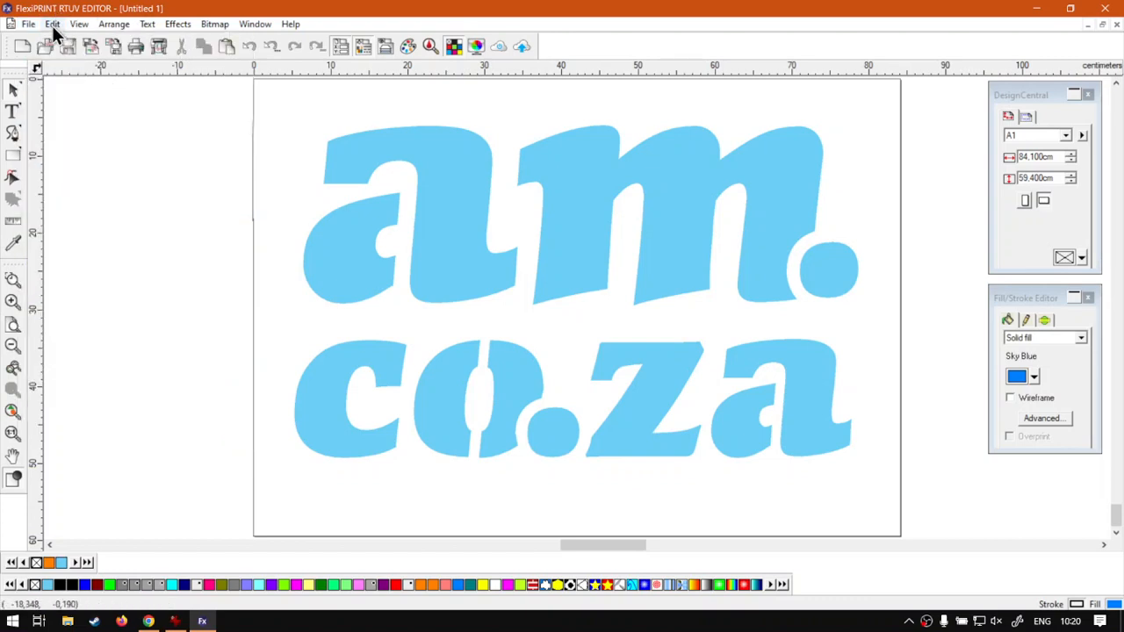
left_click(50, 26)
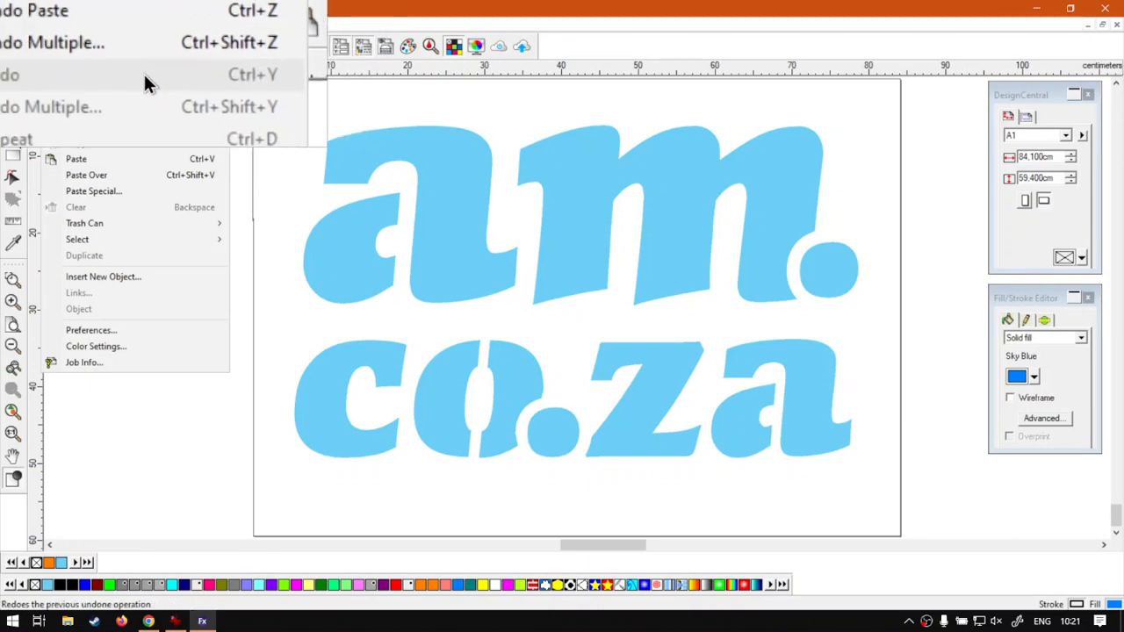
left_click(454, 13)
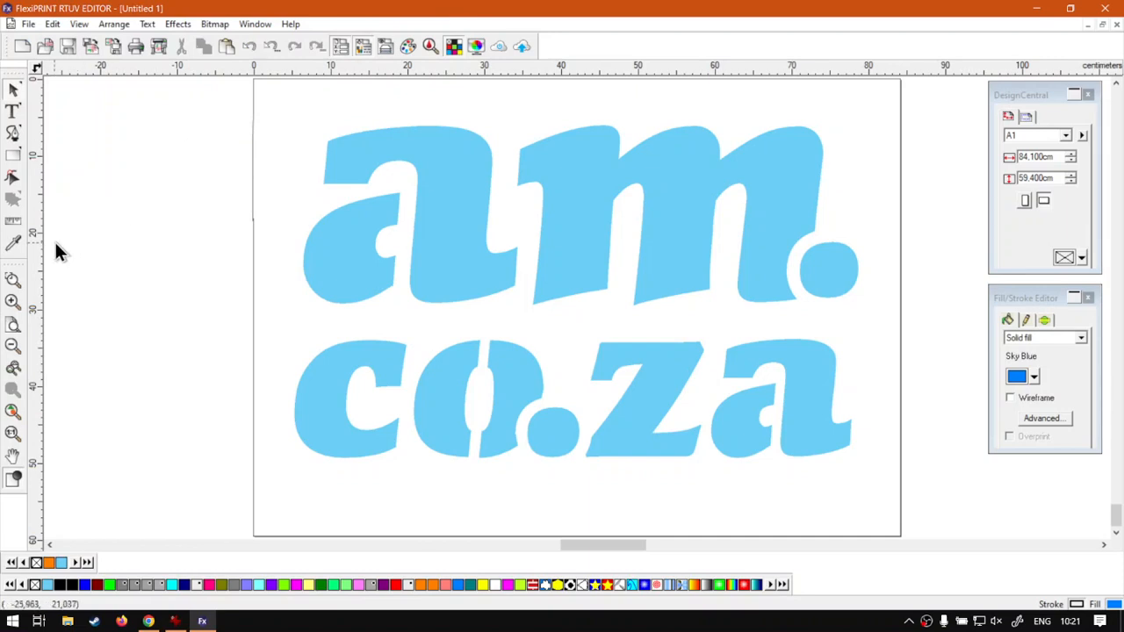
Draw a blue rectangle about 12.6 by 12 cm on the empty area beside the page, level with the "am." lettering
left_click(12, 155)
mouse_move(88, 146)
left_mouse_down()
mouse_move(160, 231)
mouse_move(183, 238)
left_mouse_up()
left_click(16, 91)
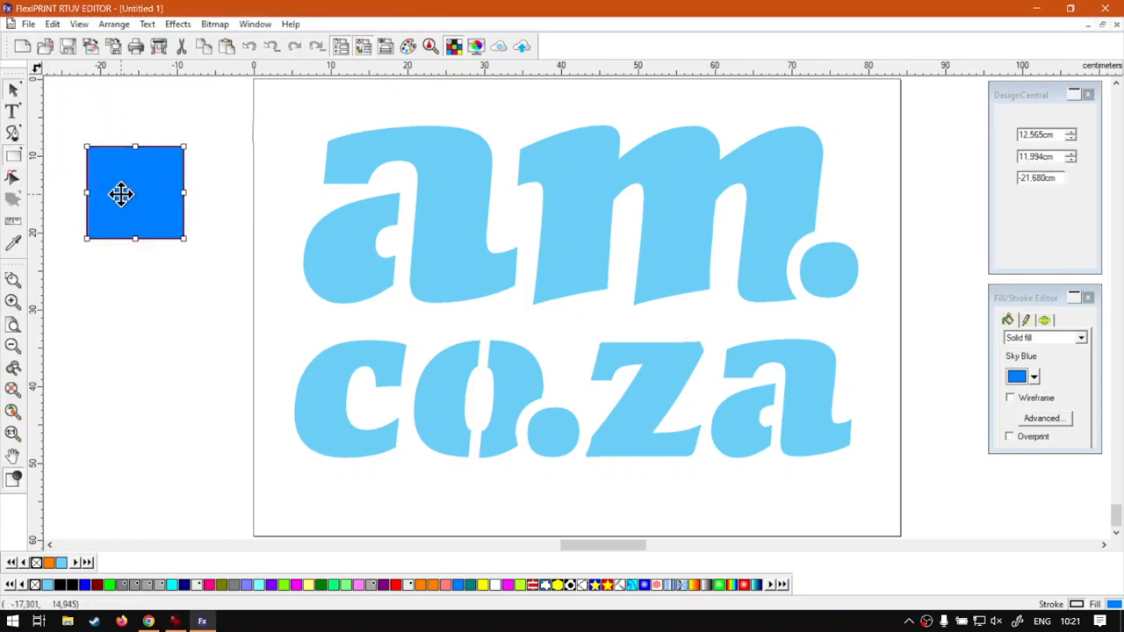
Move the blue rectangle down beside the "co.za" lettering, undo the move, and deselect the rectangle
left_click_drag(108, 196, 179, 379)
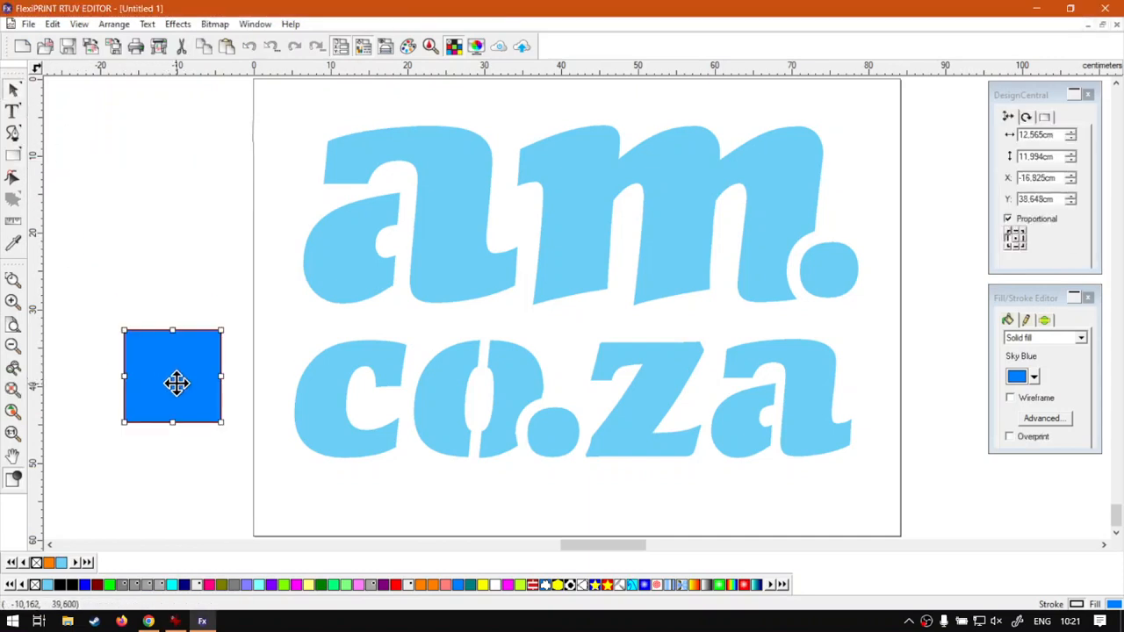
key("ctrl+z")
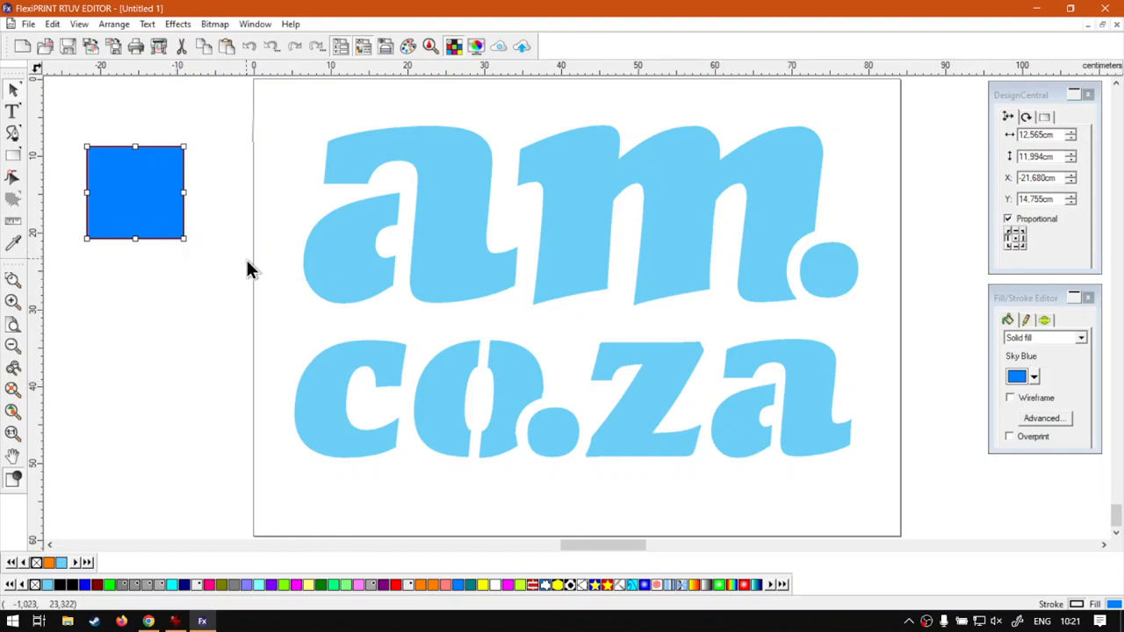
left_click(218, 272)
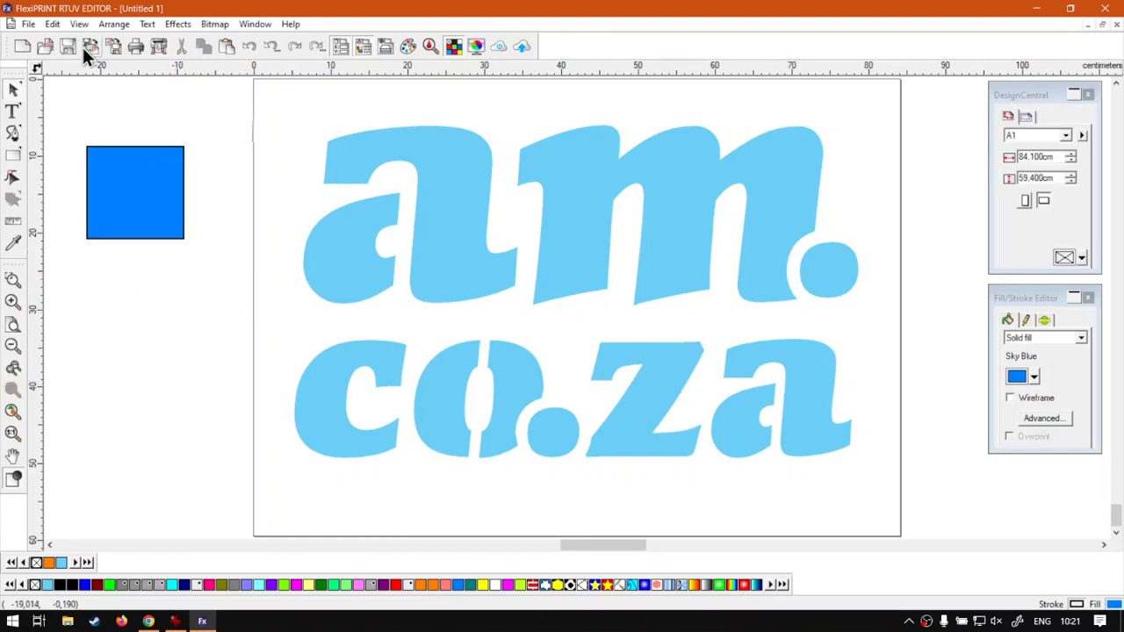
left_click(52, 25)
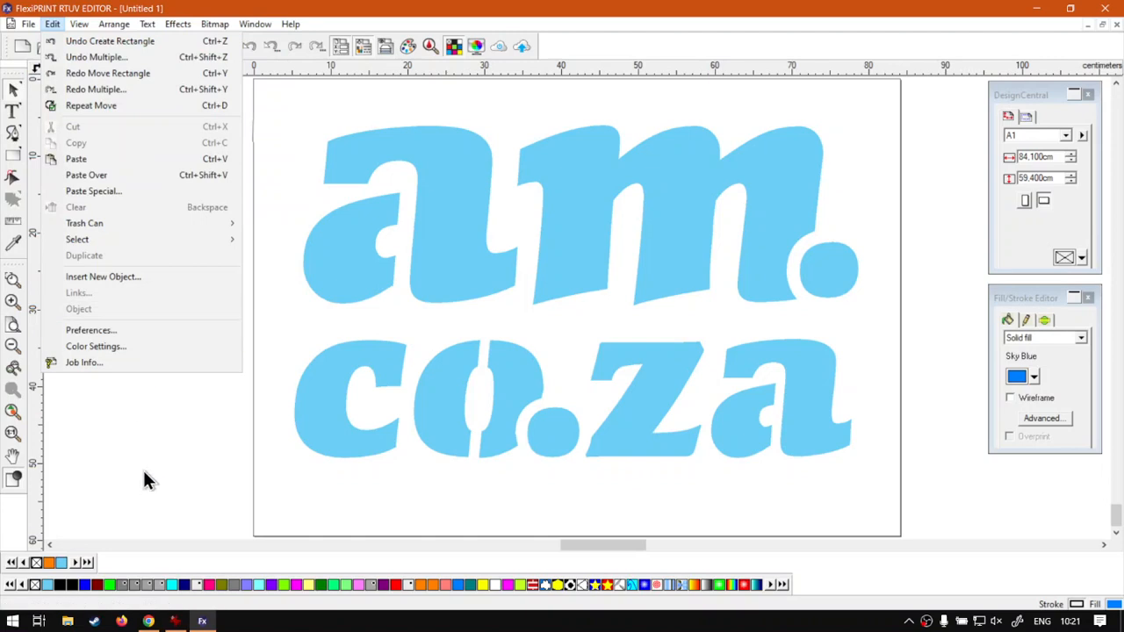
left_click(170, 448)
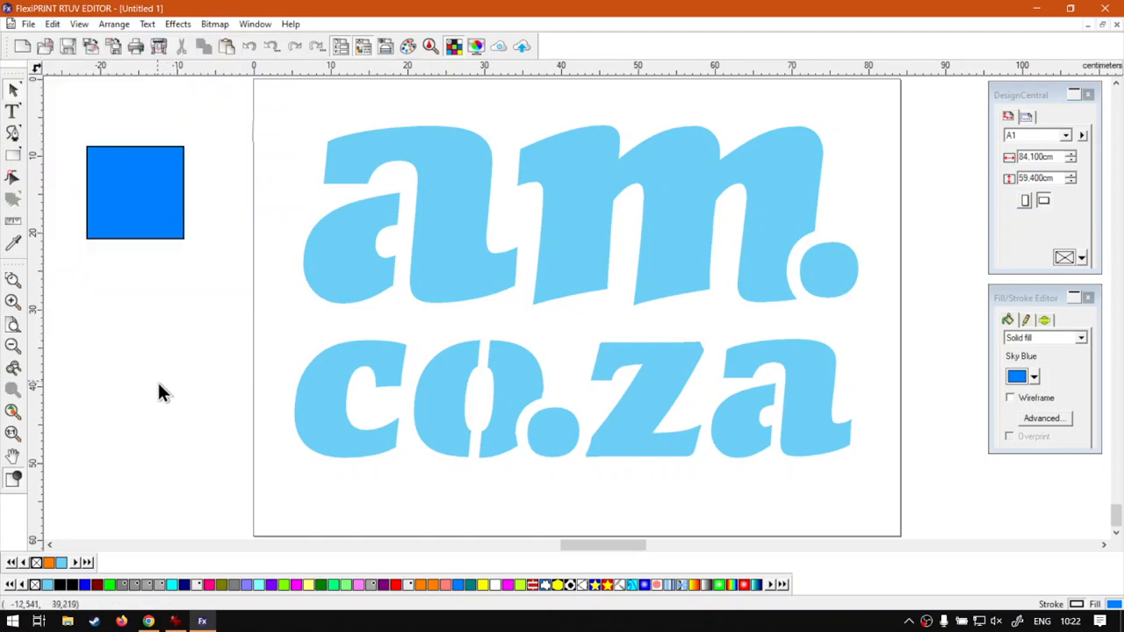
Copy the blue rectangle and paste three duplicates: two stacked below it and one beside it overlapping the page edge
left_click(154, 215)
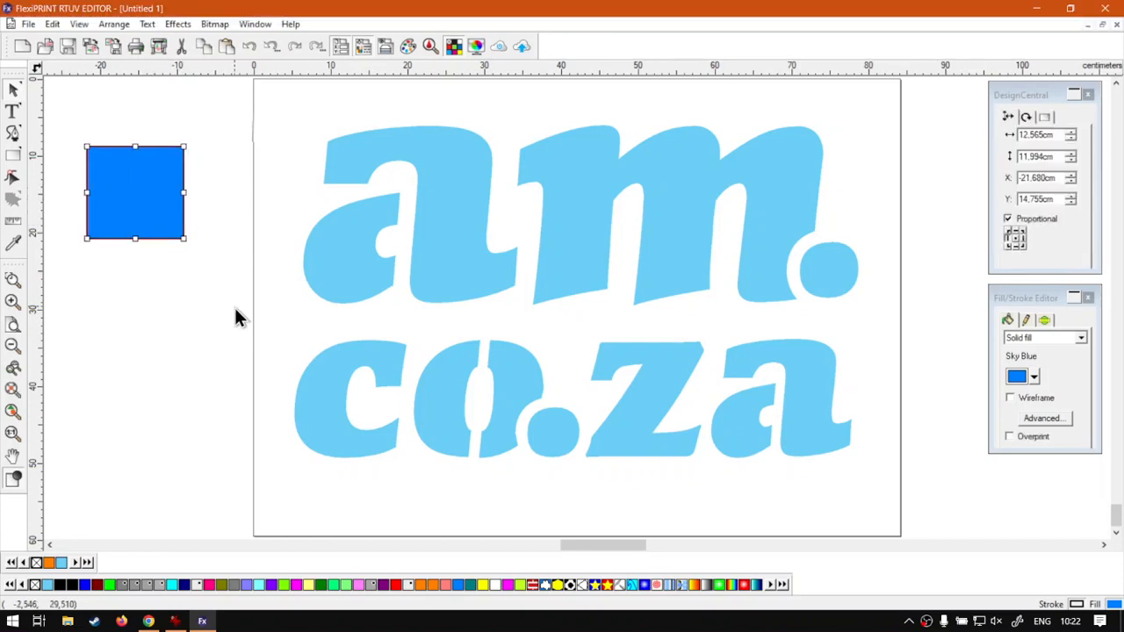
key("ctrl+v")
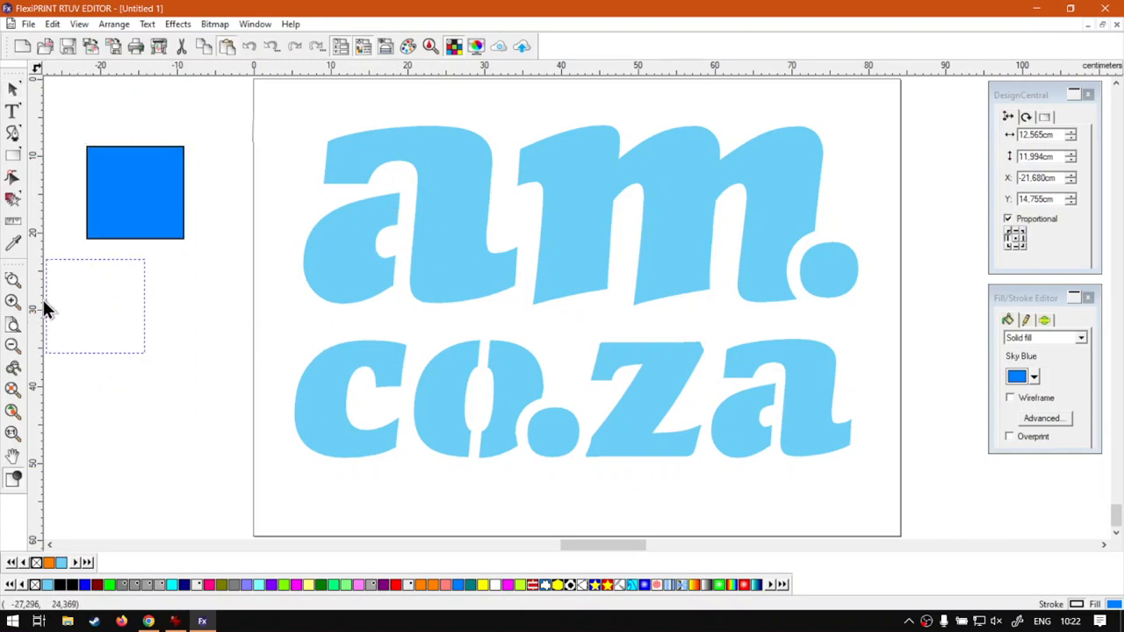
left_click(84, 260)
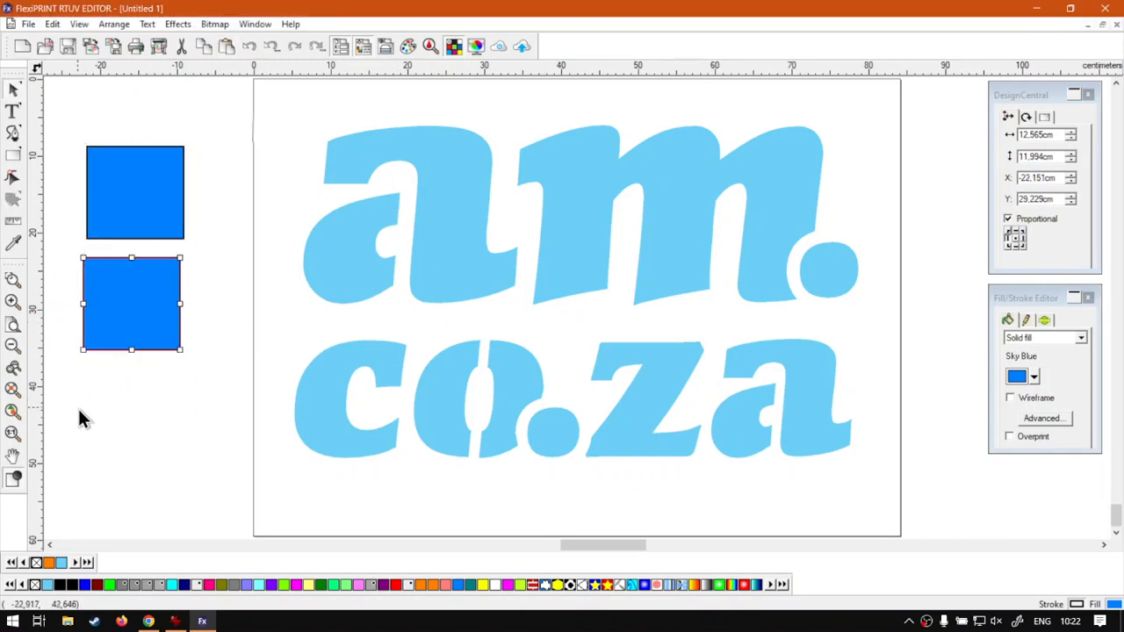
key("ctrl+v")
left_click(83, 369)
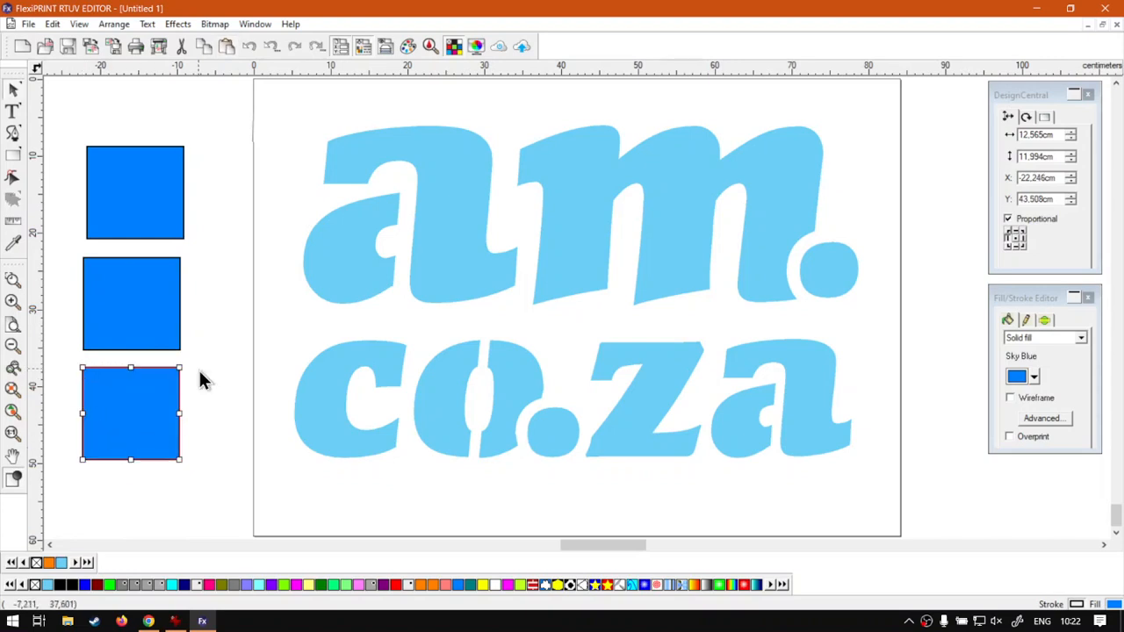
key("ctrl+v")
left_click(209, 113)
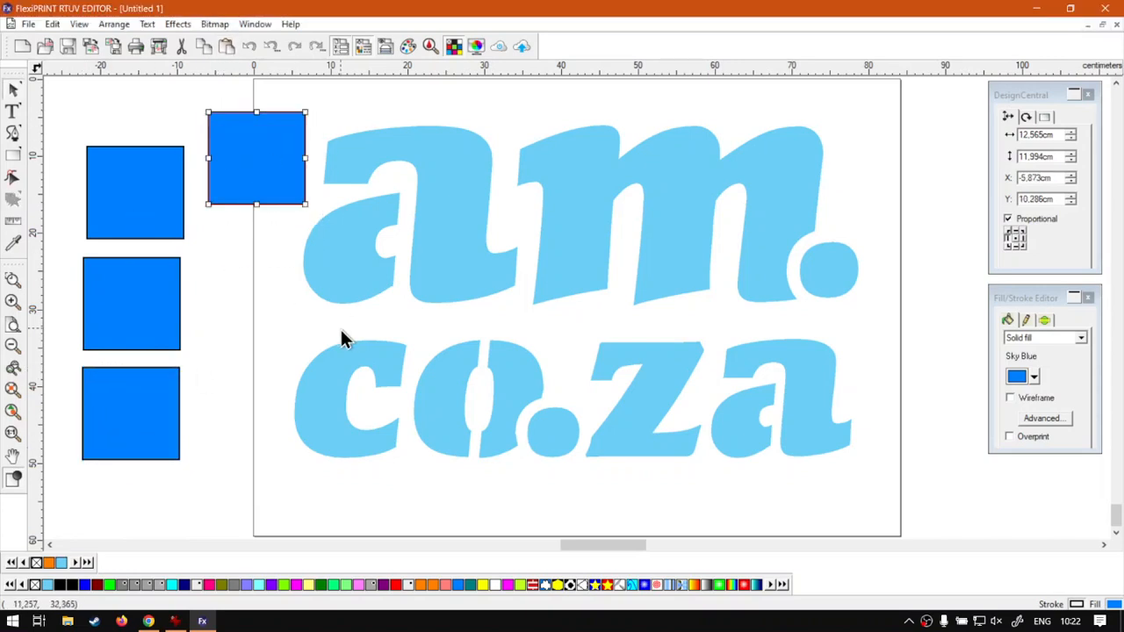
Cut the original blue rectangle, paste it beside the lowest duplicate overlapping the page edge, and deselect it
left_click(132, 205)
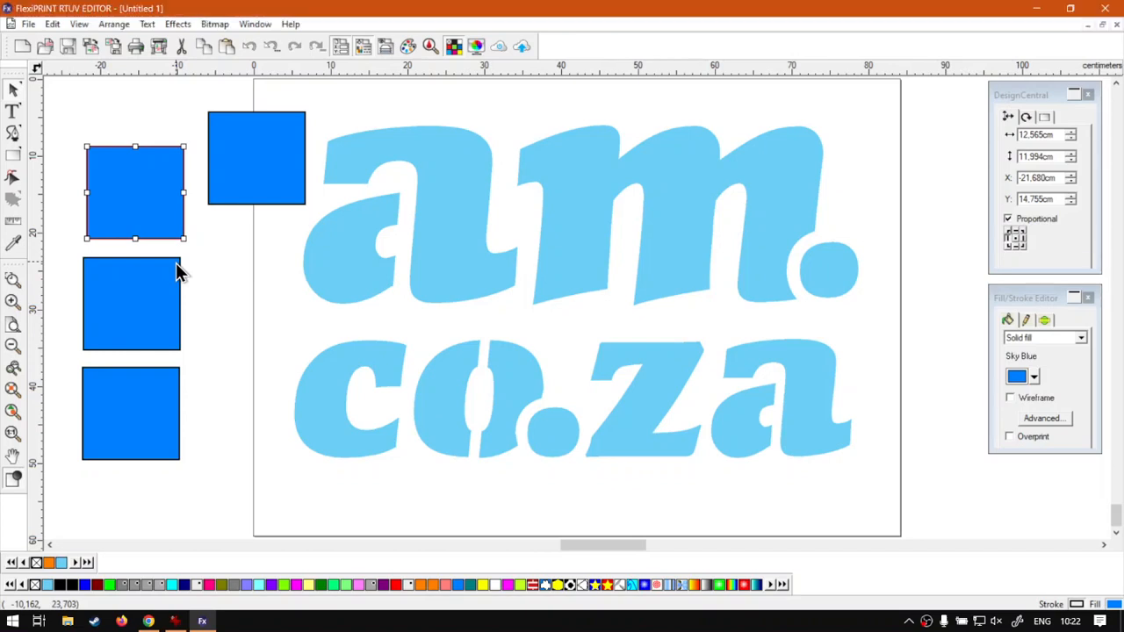
key("ctrl+x")
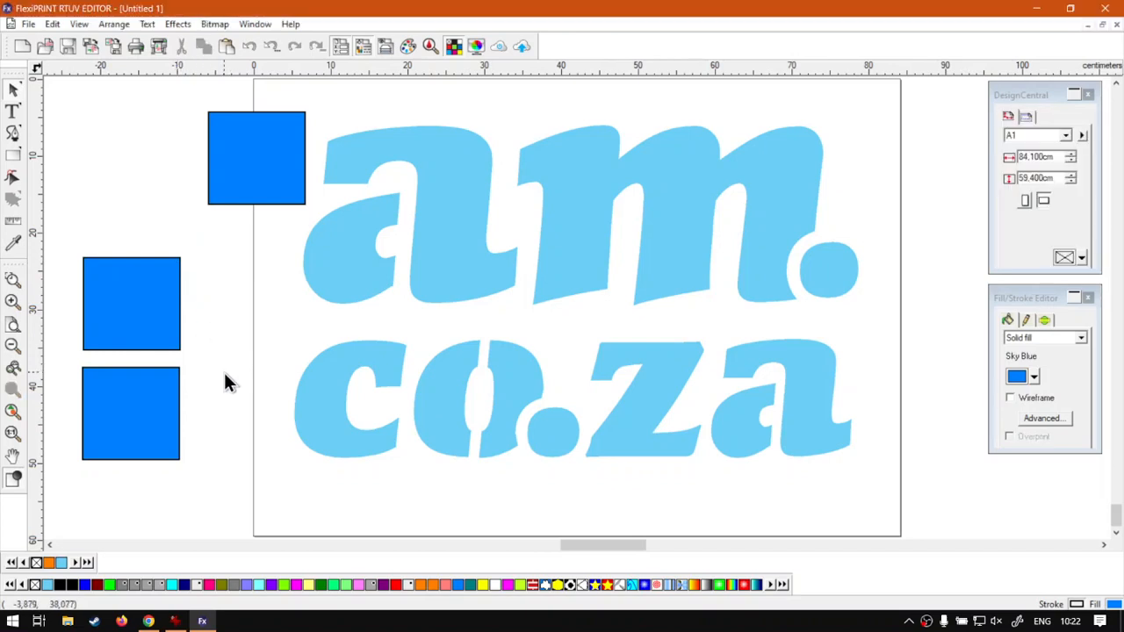
key("ctrl+v")
left_click(195, 371)
key("Escape")
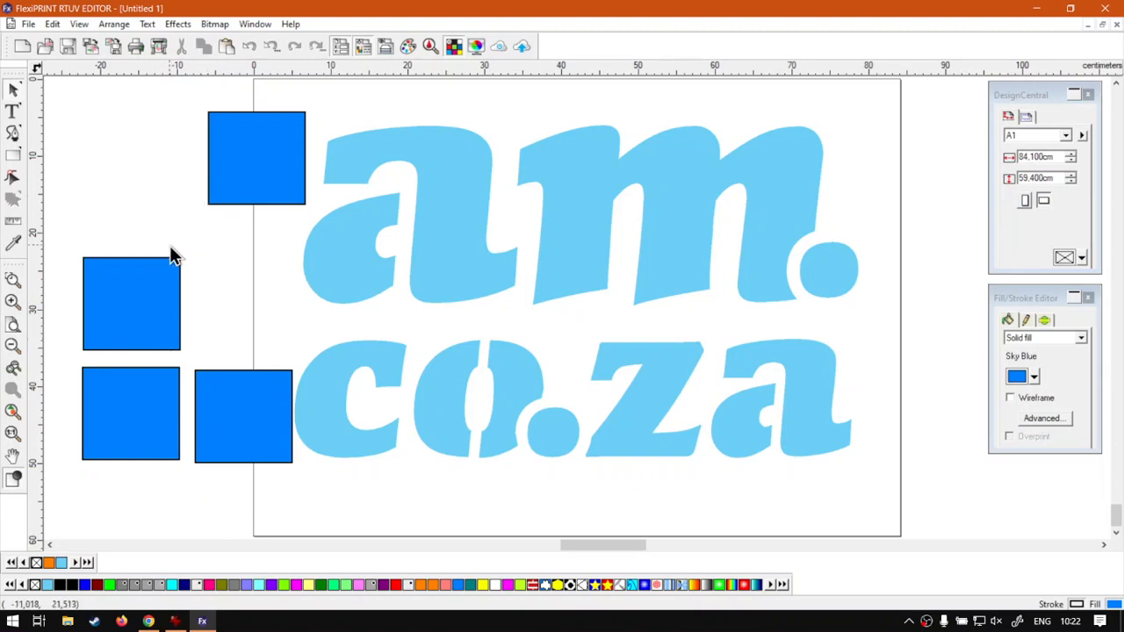
Move the three lower blue rectangles up beside the "am." lettering, forming a loose cluster that partly overlaps the fourth
left_click_drag(166, 299, 220, 193)
left_click(148, 434)
left_click_drag(148, 434, 183, 274)
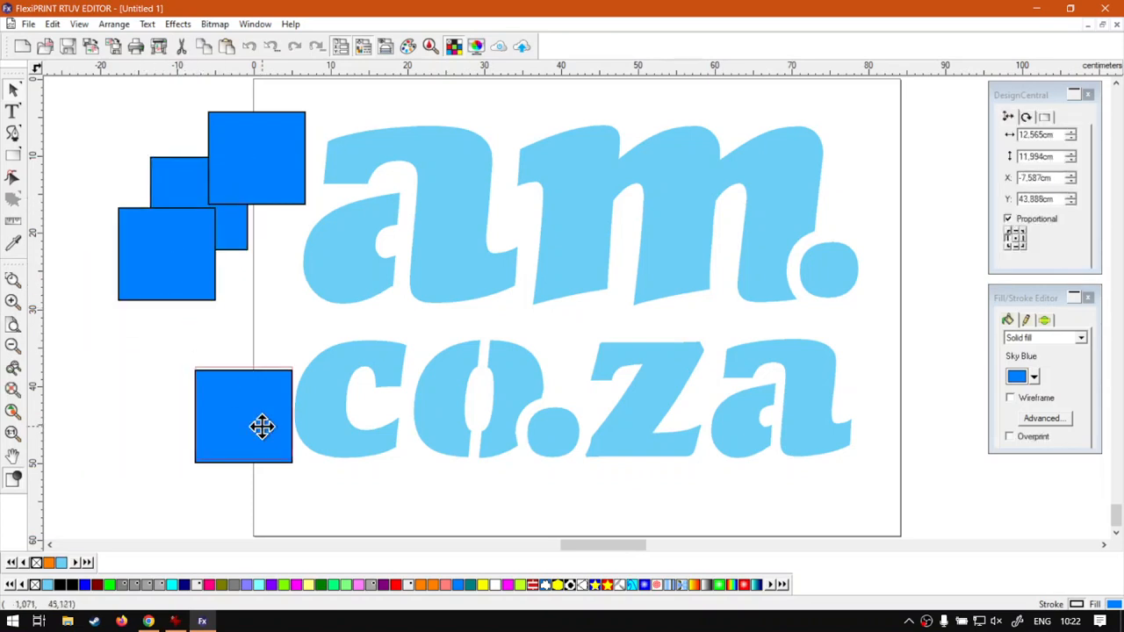
left_click_drag(261, 427, 149, 155)
Select all four blue rectangles, move them down together beside the lower half of the "am." lettering, and deselect them
left_click_drag(309, 307, 70, 112)
left_click(117, 356)
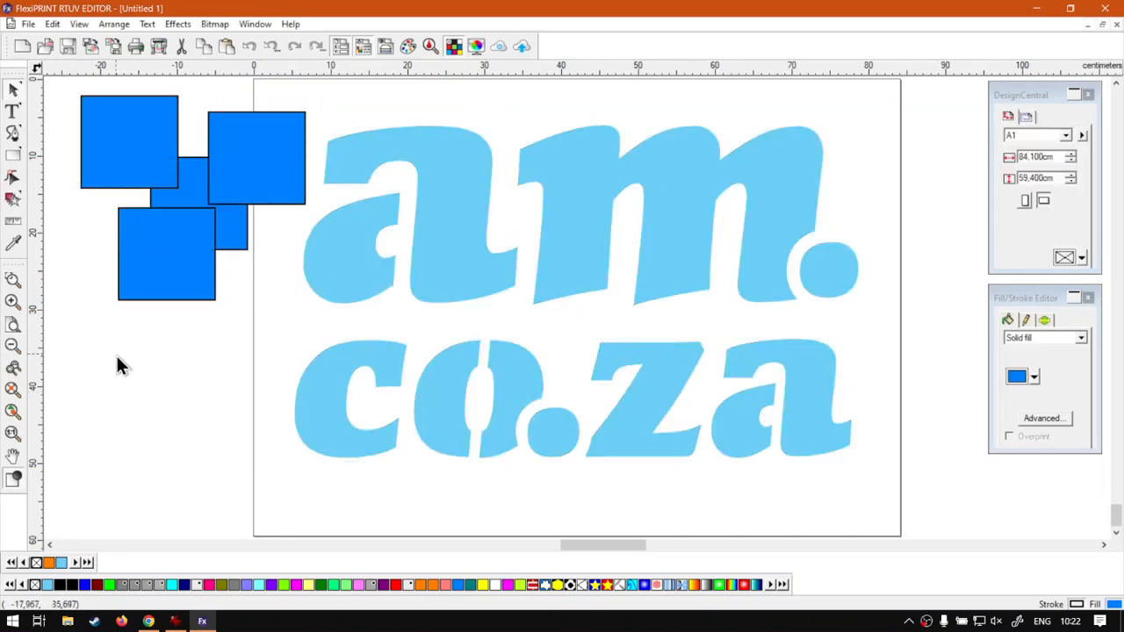
left_click_drag(75, 349, 245, 280)
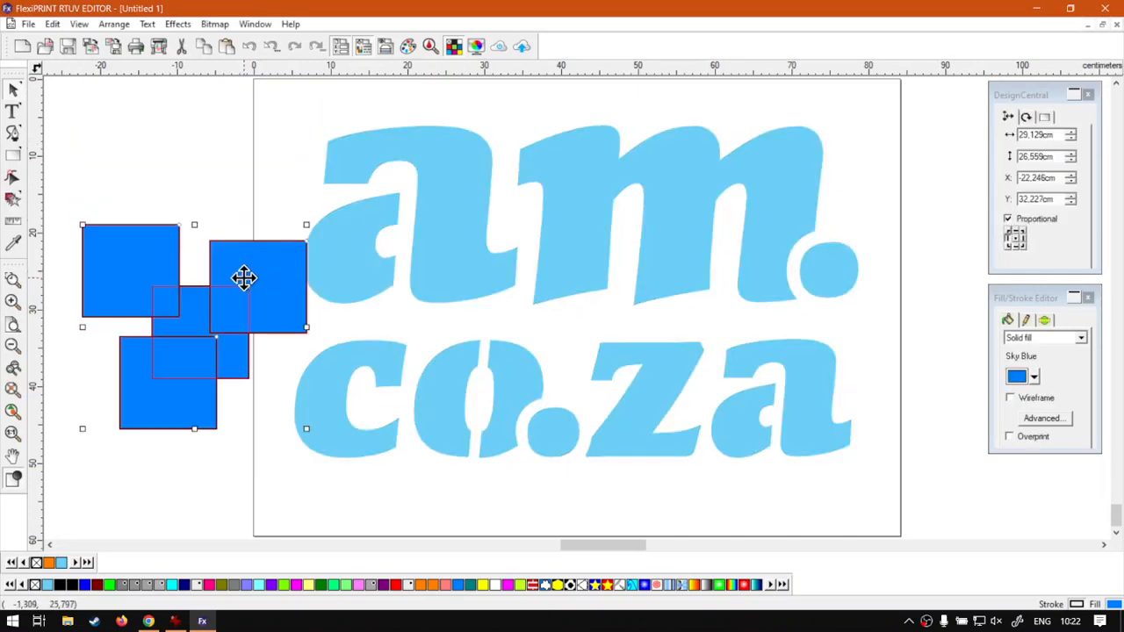
left_click(234, 140)
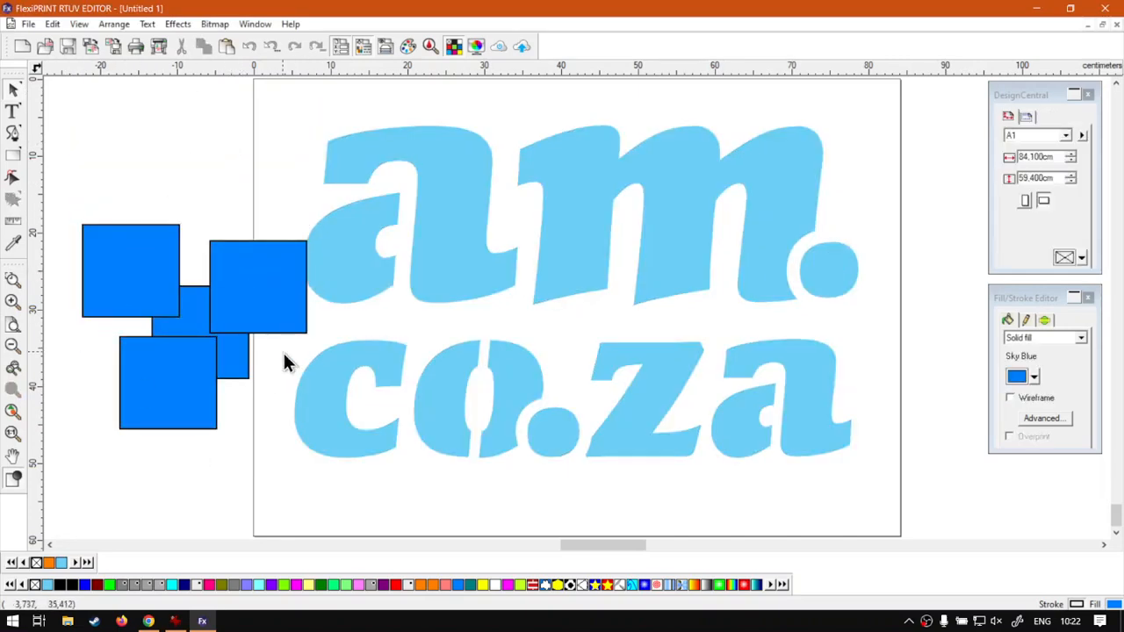
Fill the rectangle nearest the lettering with Rust Orange, the upper outer one with Pale Green, and the partly hidden one with Pale Pink
left_click(266, 326)
left_click(419, 585)
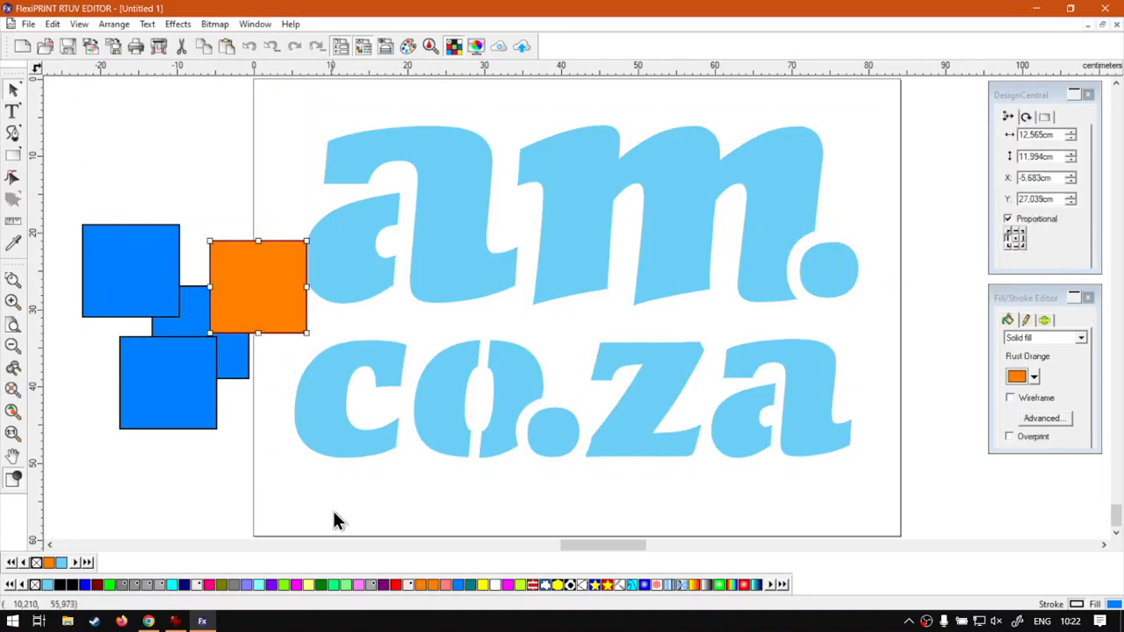
left_click(141, 281)
left_click(348, 585)
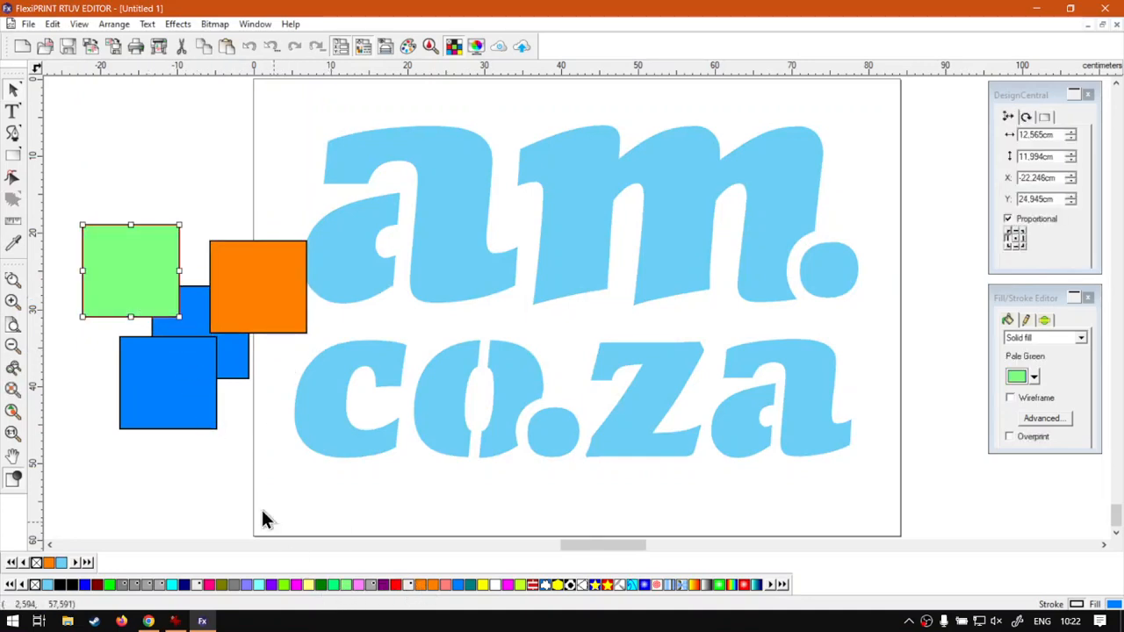
left_click(241, 371)
left_click(358, 585)
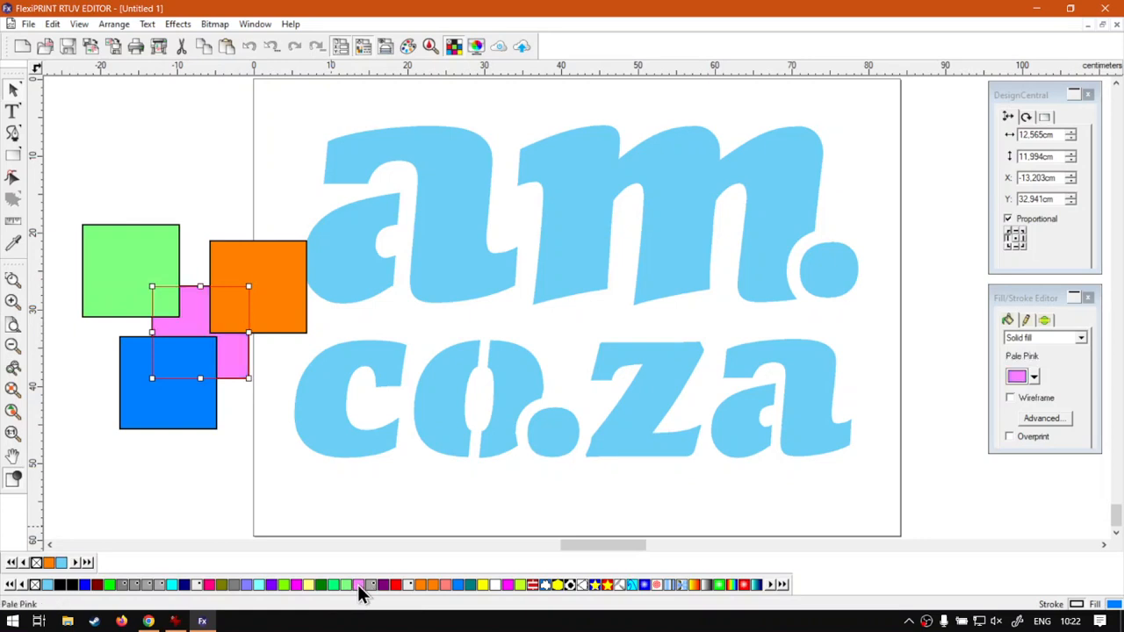
Move the blue rectangle up between the green and orange ones, and lower the orange rectangle slightly so it overlaps both blue and pink
left_click_drag(167, 397, 189, 309)
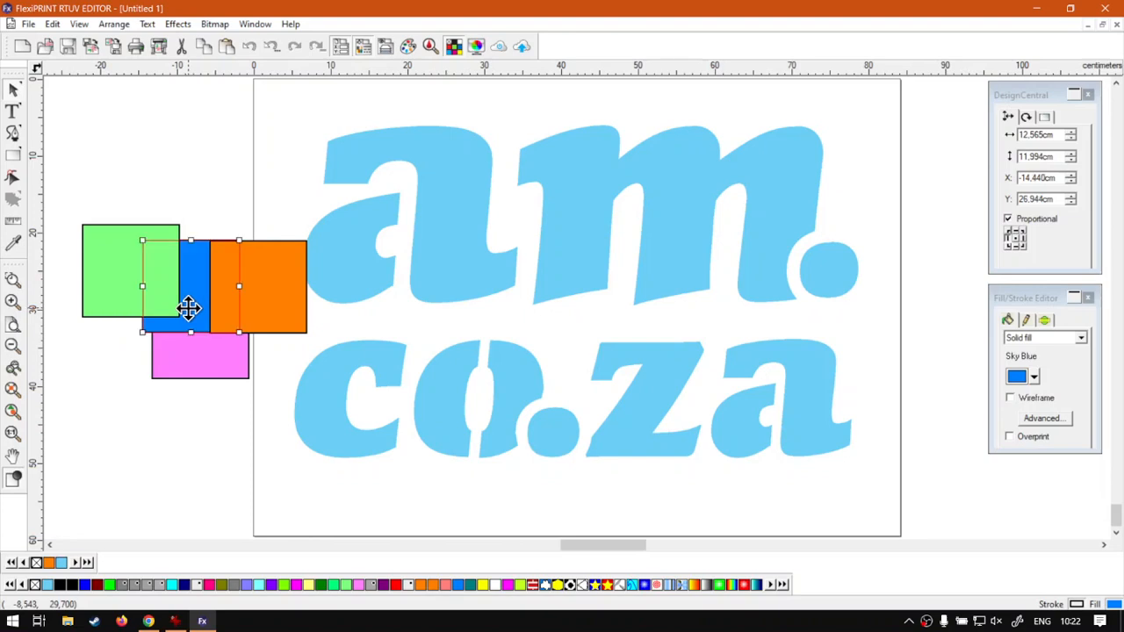
left_click(202, 168)
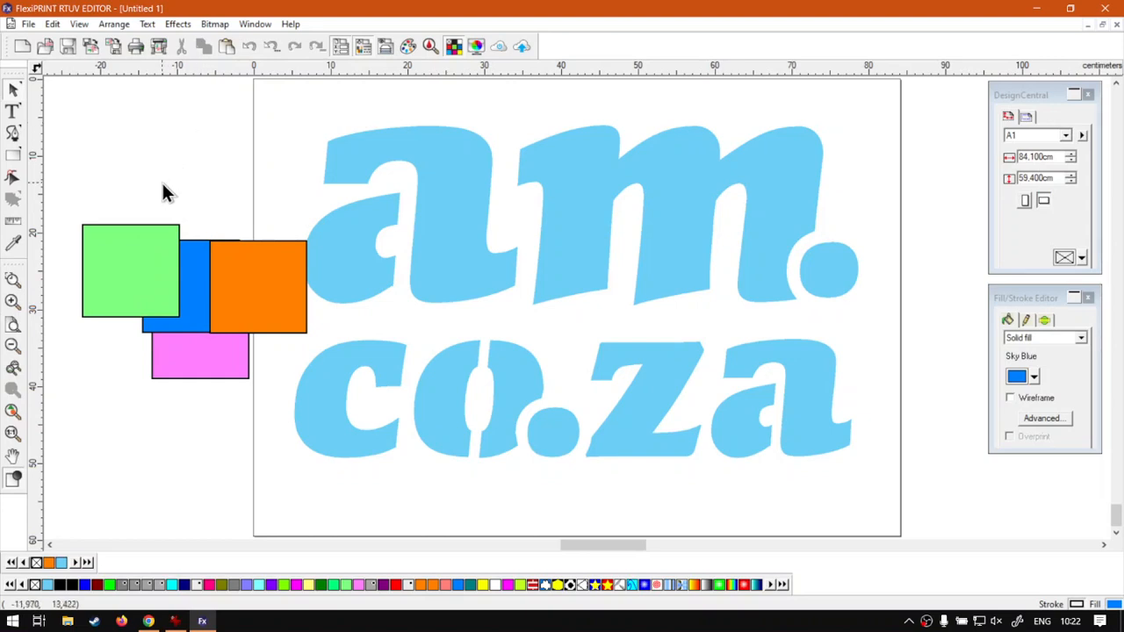
left_click(275, 298)
left_click_drag(275, 299, 279, 327)
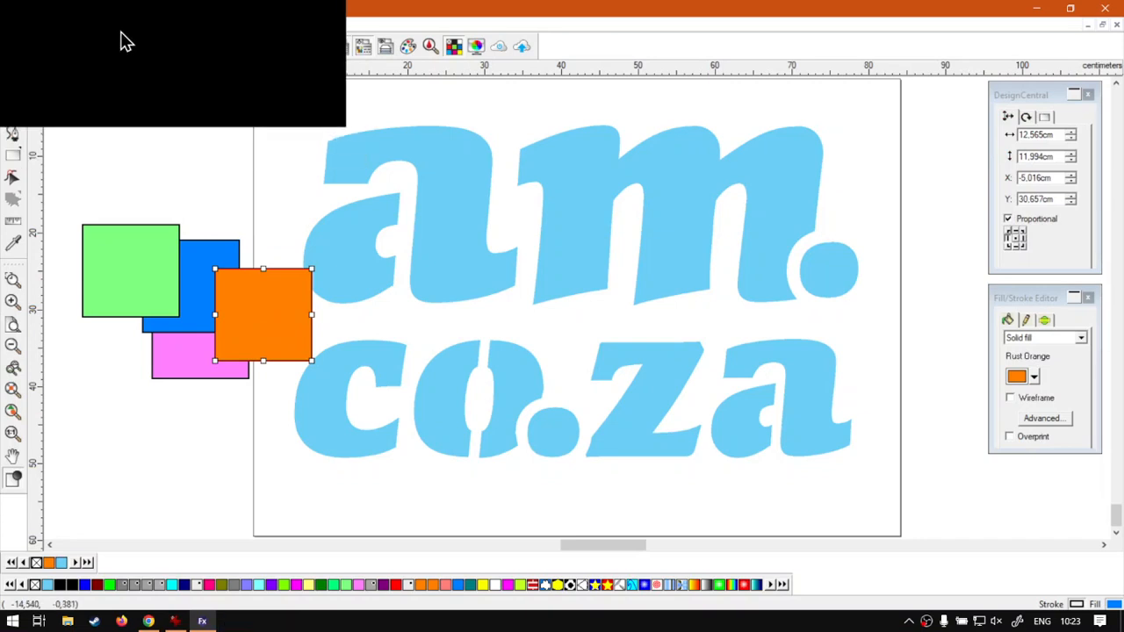
Examine the stacking order commands available for the orange rectangle: To Front, To Back, Forward One and Back One
left_click(120, 29)
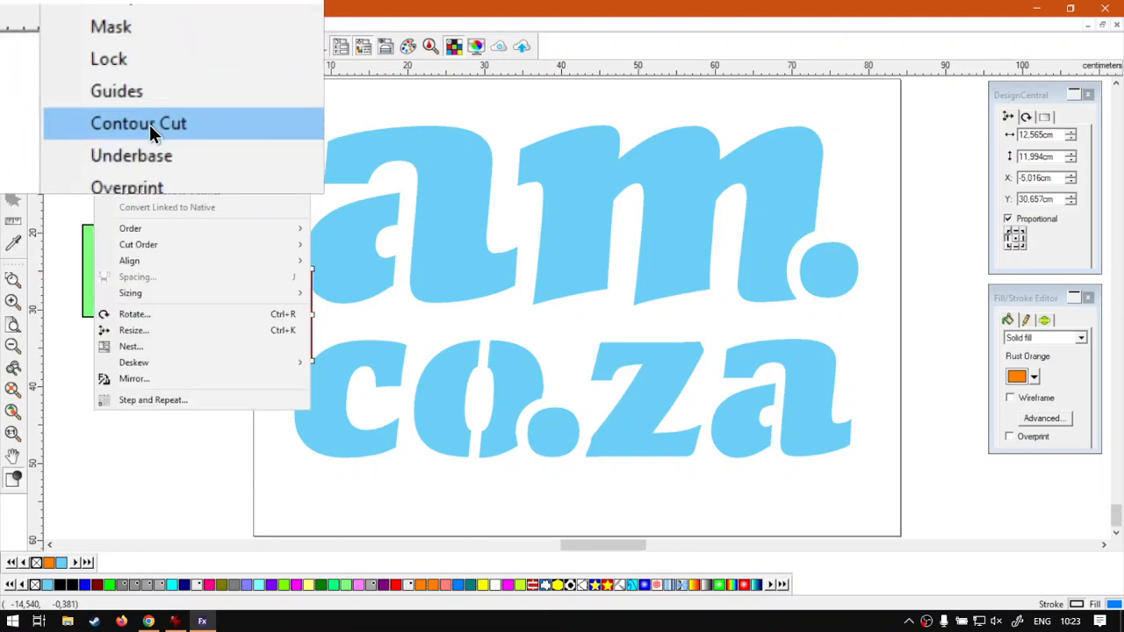
mouse_move(140, 231)
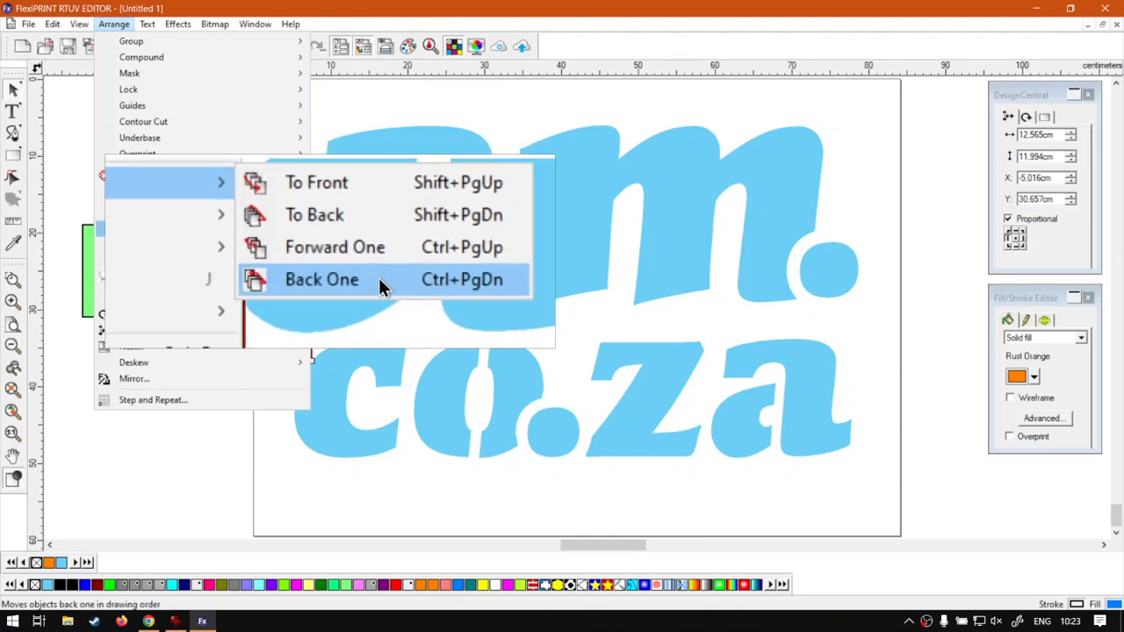
left_click(123, 451)
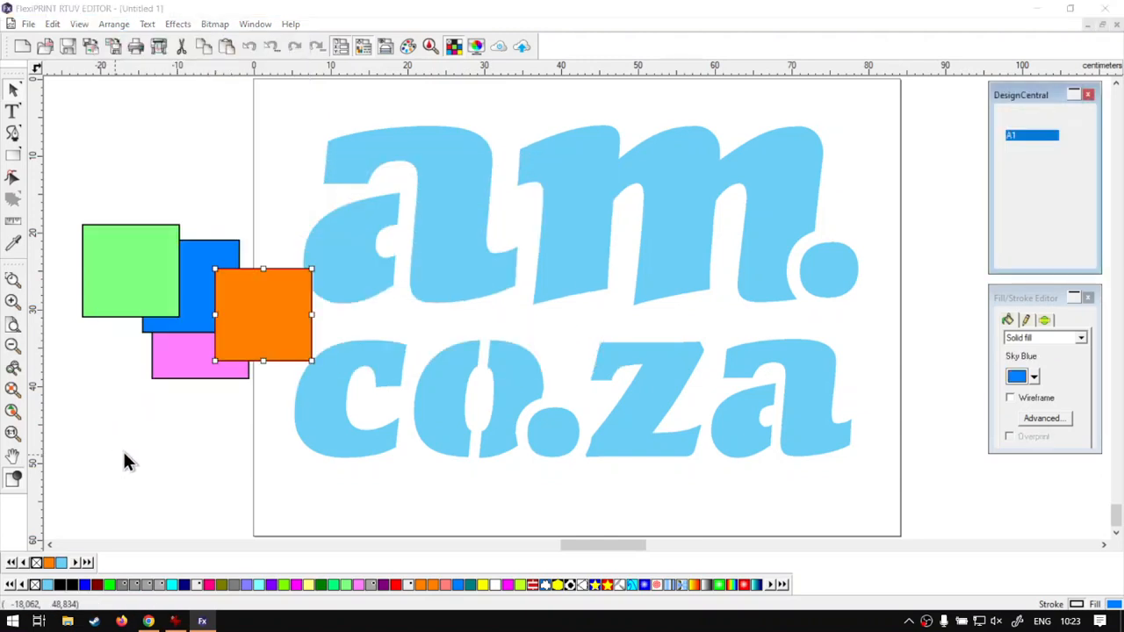
Move the pink rectangle beneath the green and blue ones, and shift it forward one level and back one level three times
left_click_drag(180, 365, 141, 358)
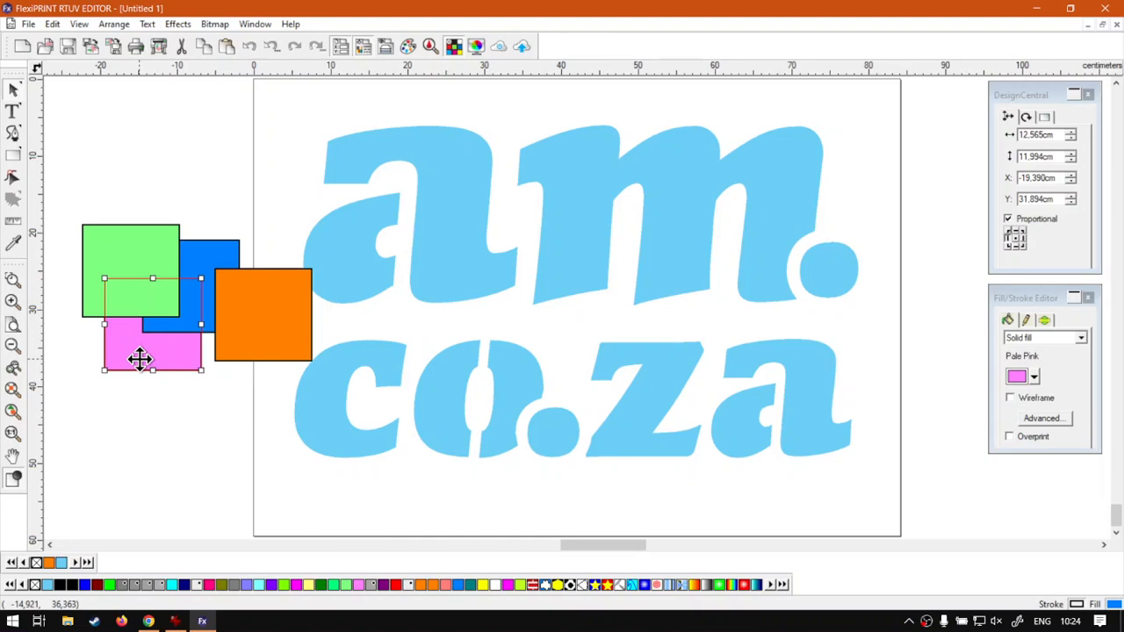
key("ctrl+Page_Up")
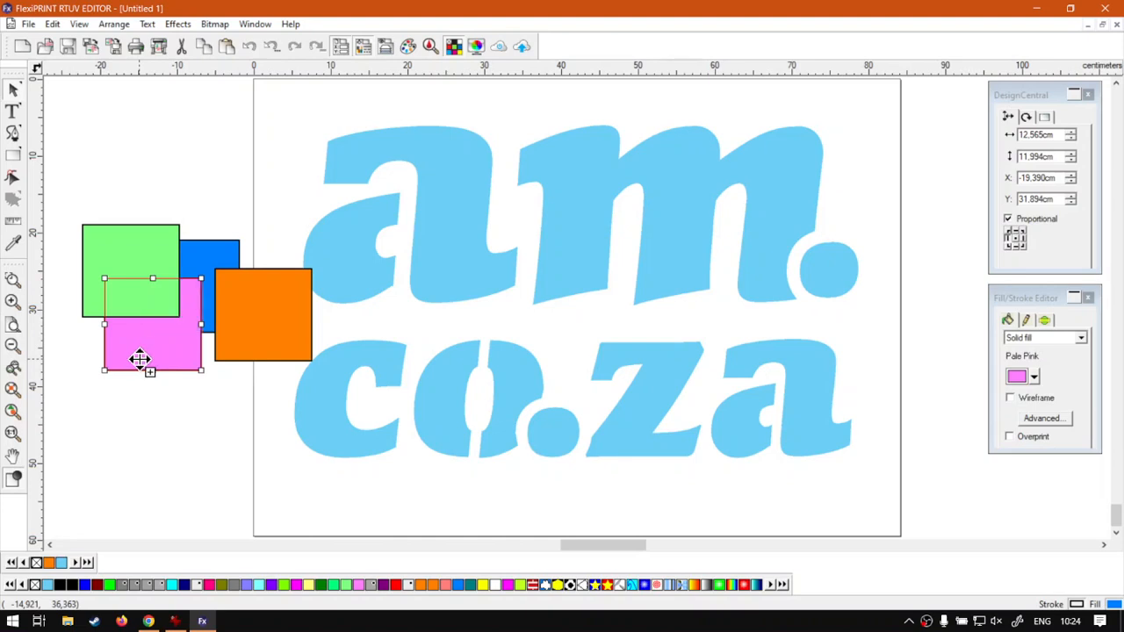
key("ctrl+Page_Down")
key("ctrl+Page_Up")
key("ctrl+Page_Down")
key("ctrl+Page_Up")
key("ctrl+Page_Down")
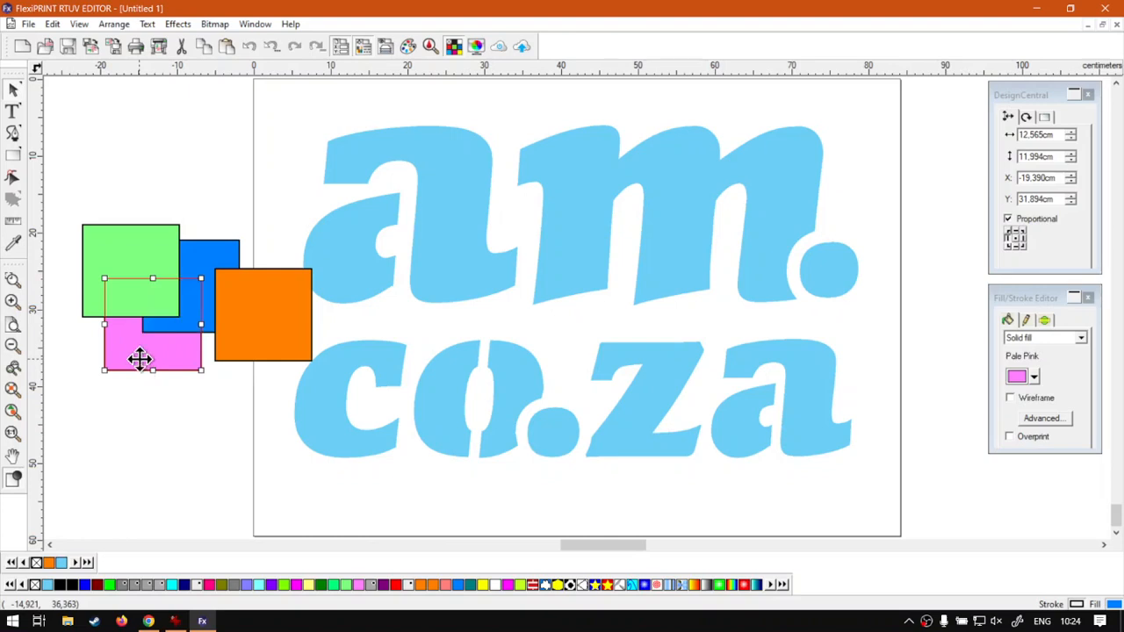
Bring the pink rectangle to the front of the stack, send it to the back, and deselect it
key("shift+Page_Up")
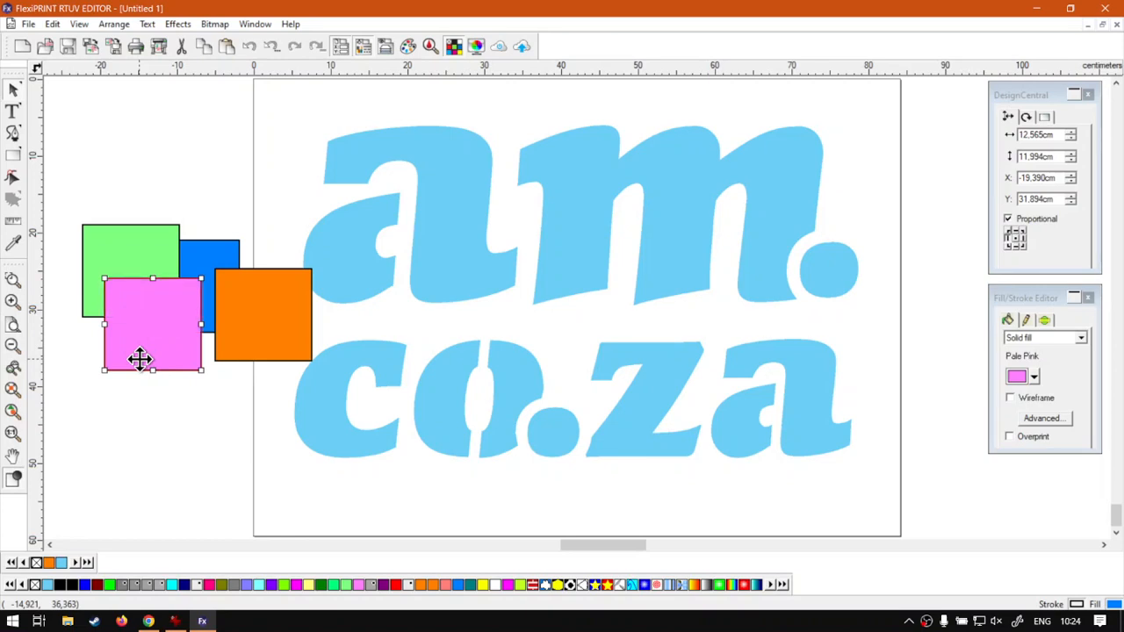
key("shift+Page_Down")
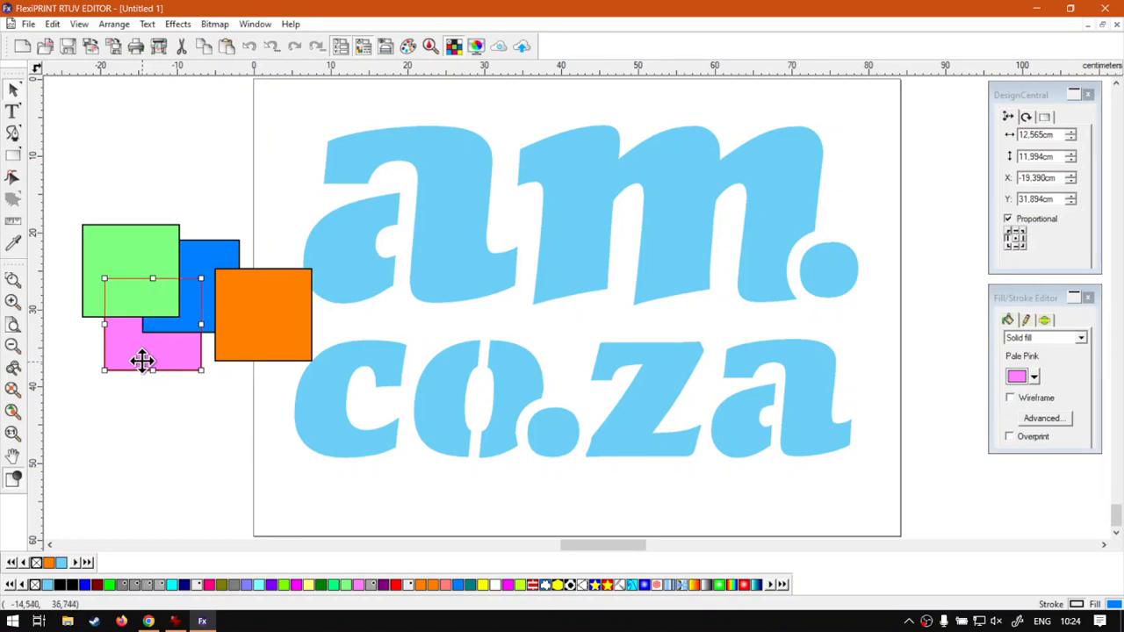
left_click(179, 430)
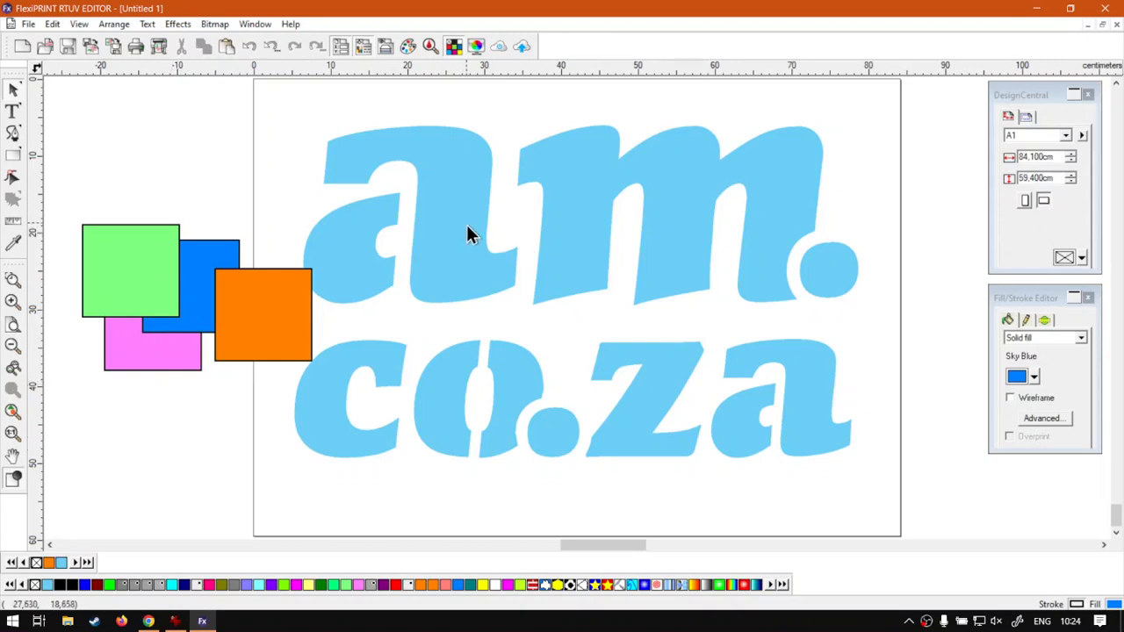
left_click(183, 27)
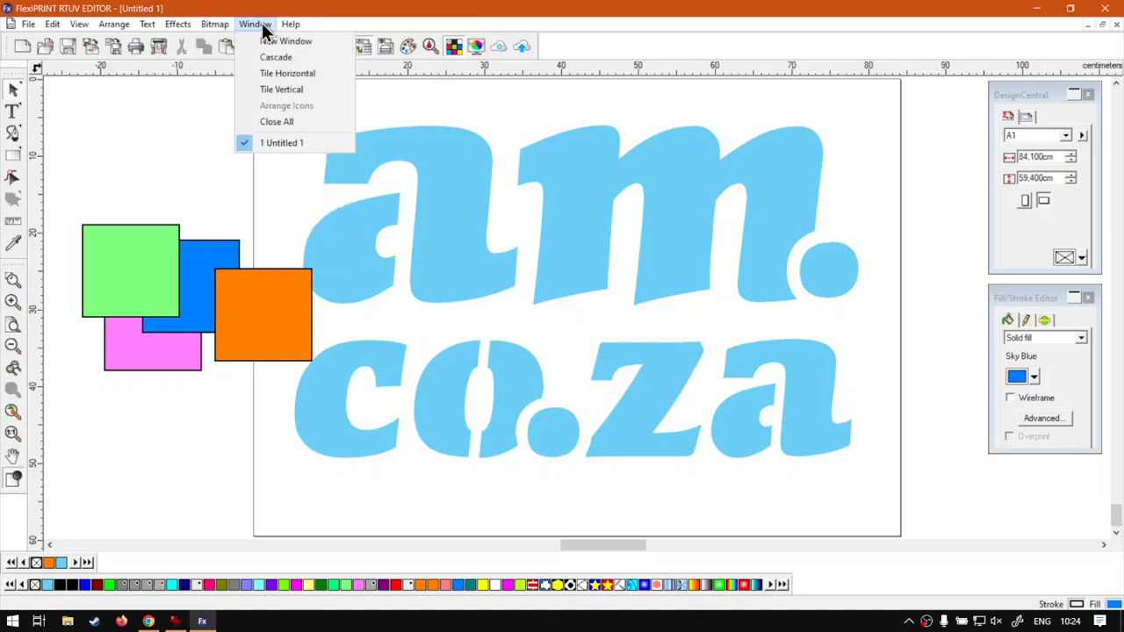
mouse_move(150, 28)
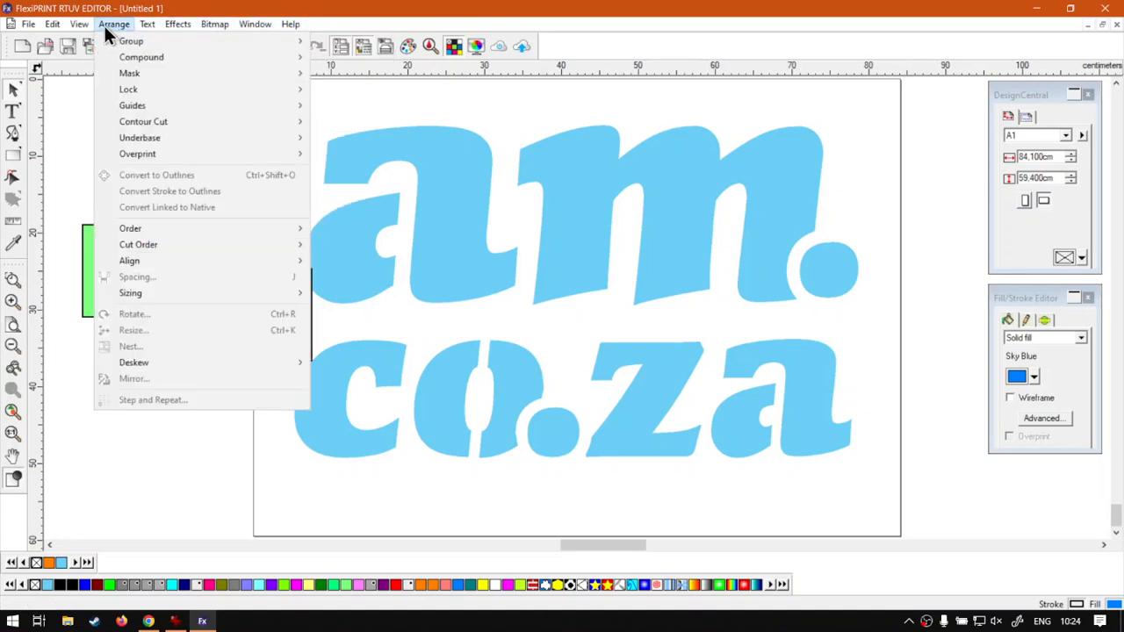
mouse_move(79, 25)
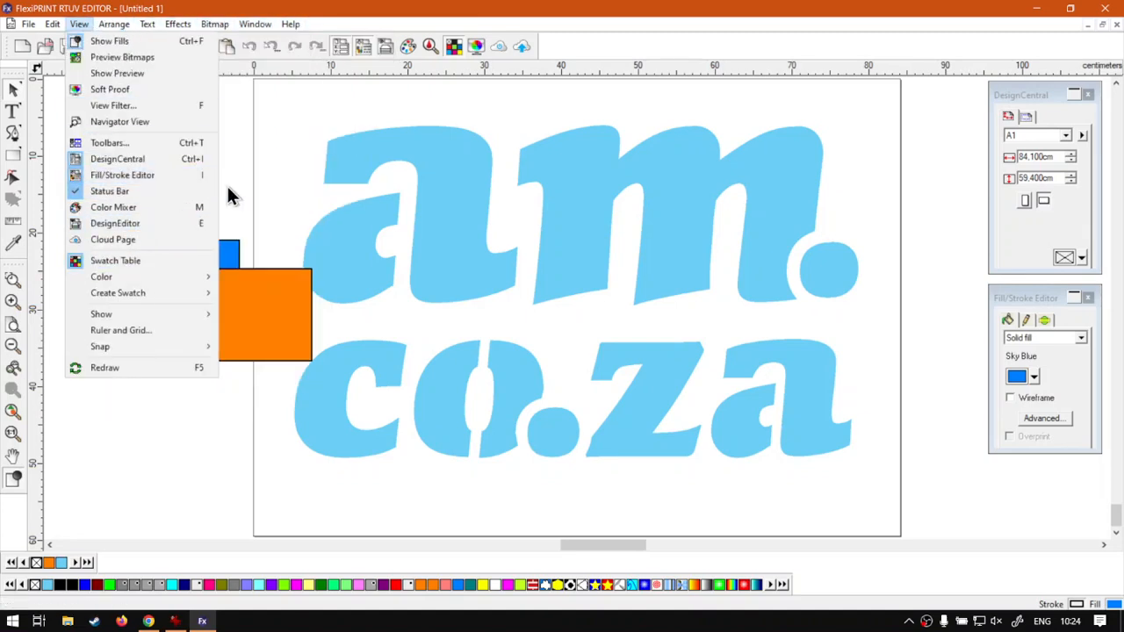
left_click(678, 44)
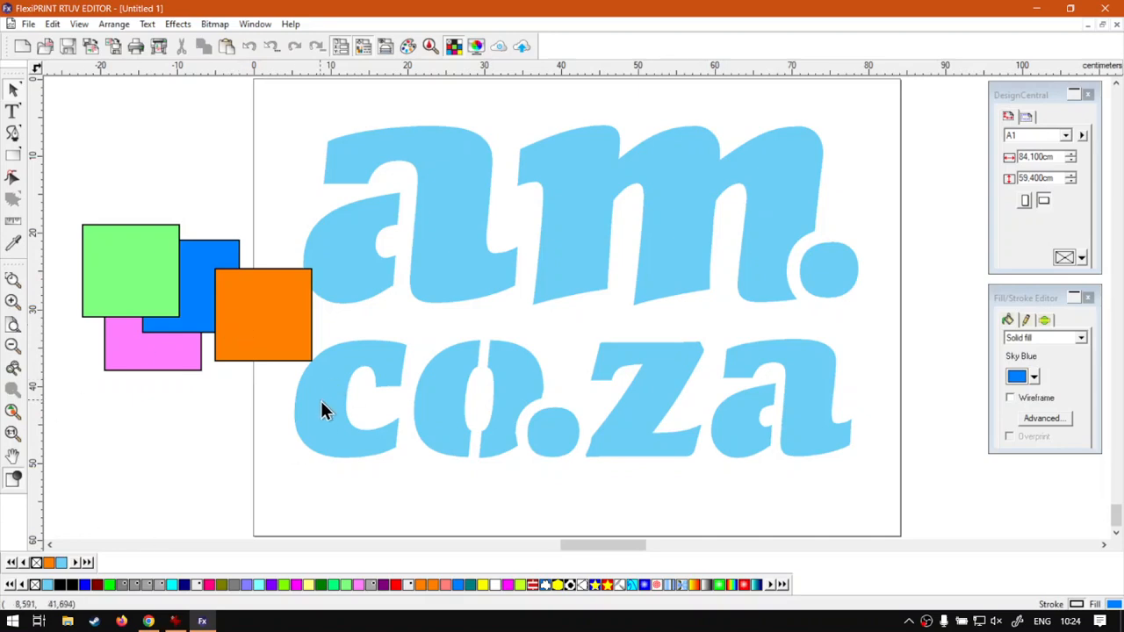
Move all the rectangles and the lettering together, undo the move, and deselect everything
left_click_drag(279, 397, 180, 210)
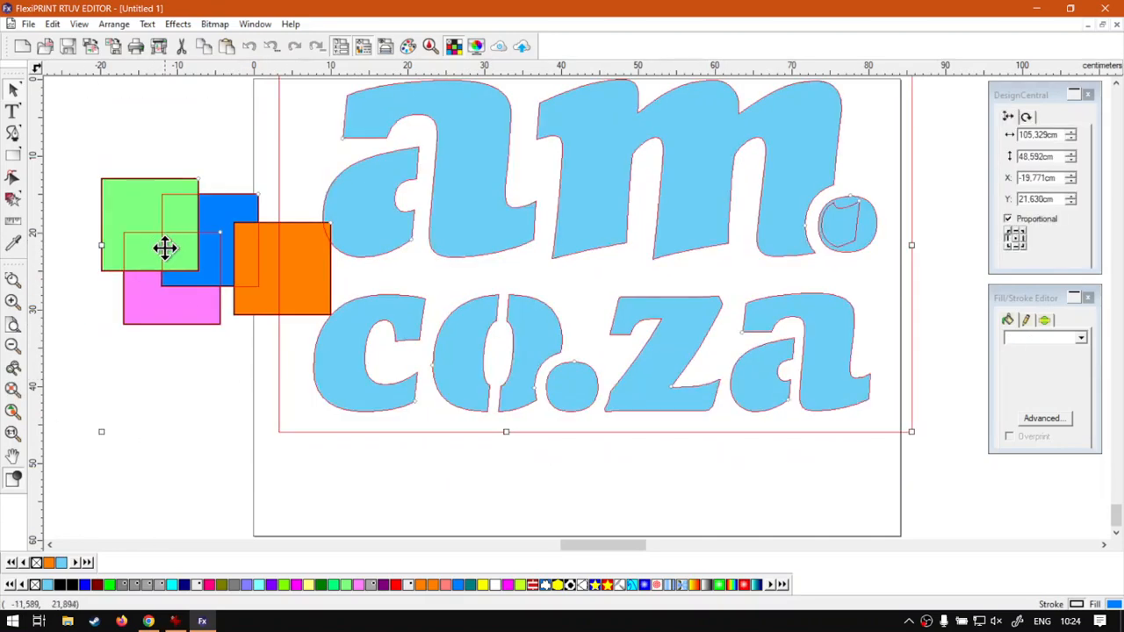
key("ctrl+z")
left_click(346, 489)
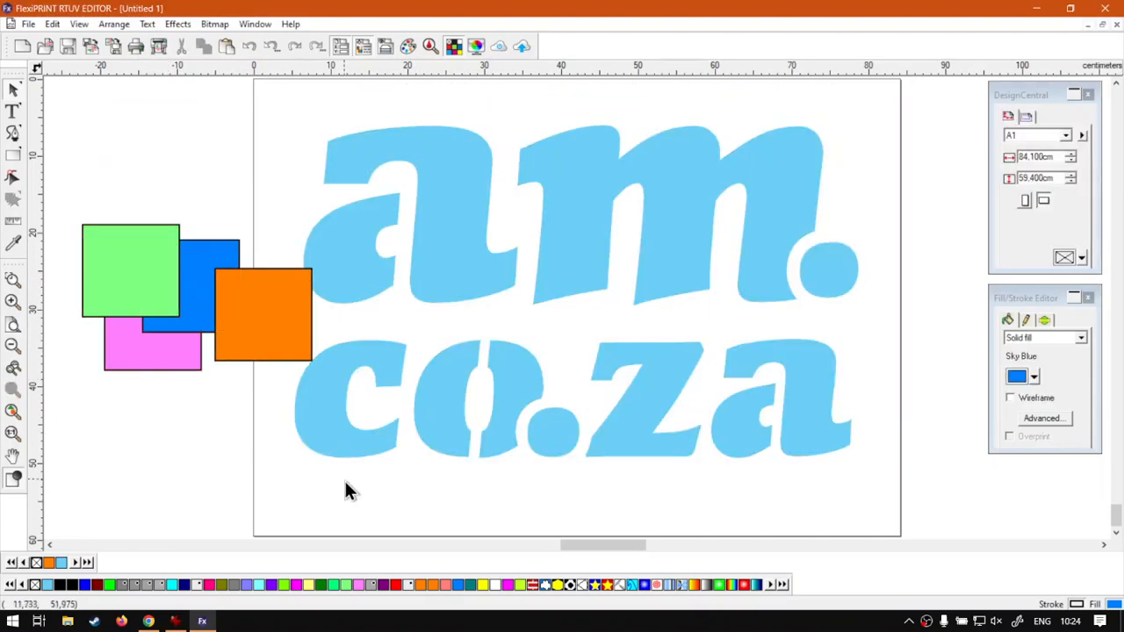
Switch to the Chrome browser window showing the softwaretraining.co.za home page
left_click(148, 621)
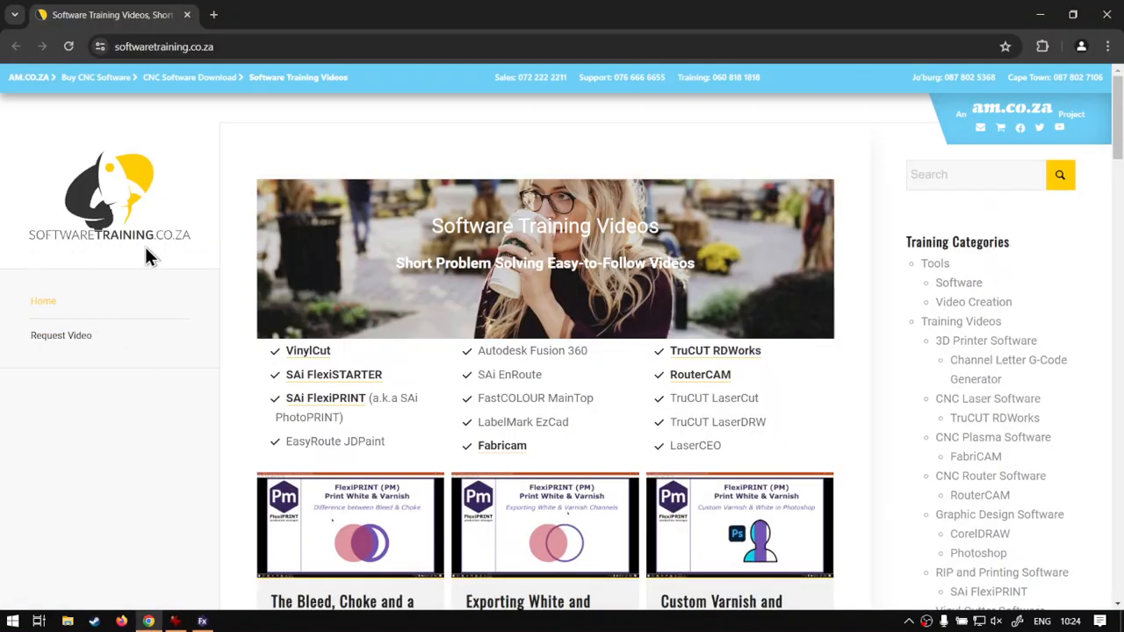